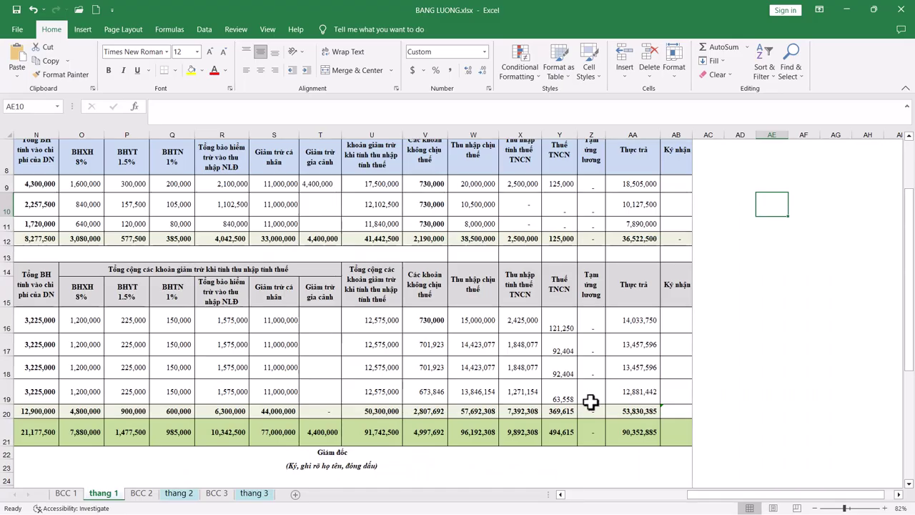
drag(704, 503, 580, 496)
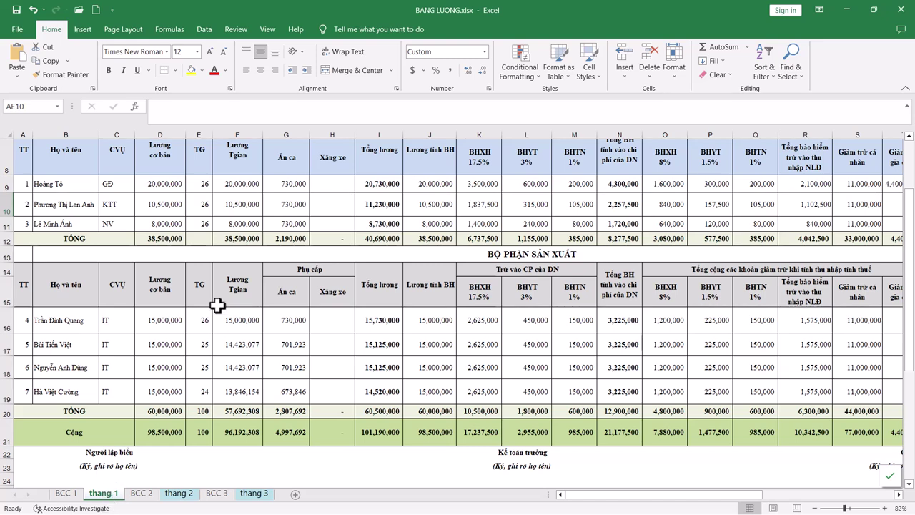
Step: Create a copy of the thang 1 sheet with Move or Copy
right_click(113, 481)
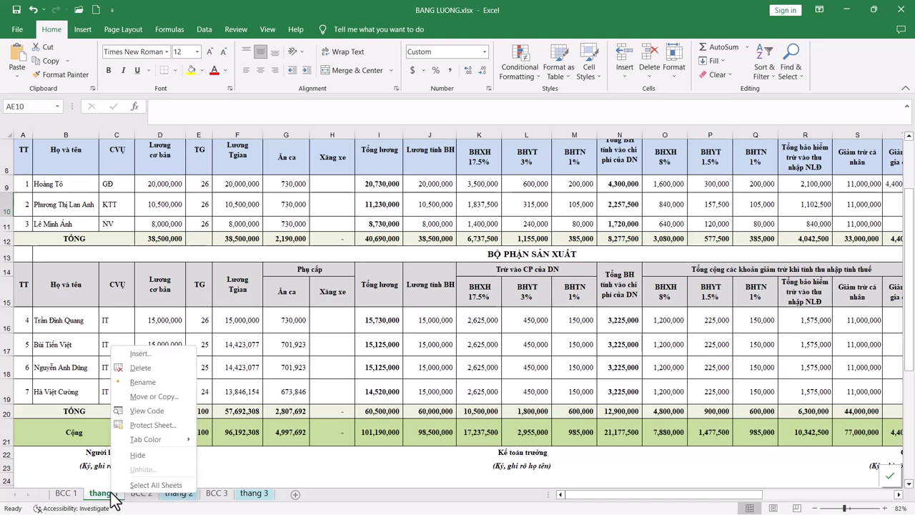
click(137, 398)
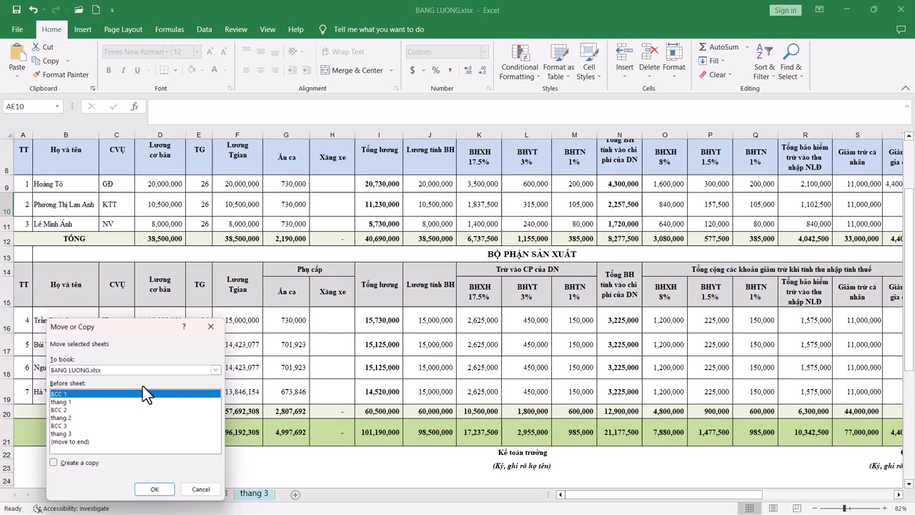
click(77, 403)
click(60, 465)
click(154, 490)
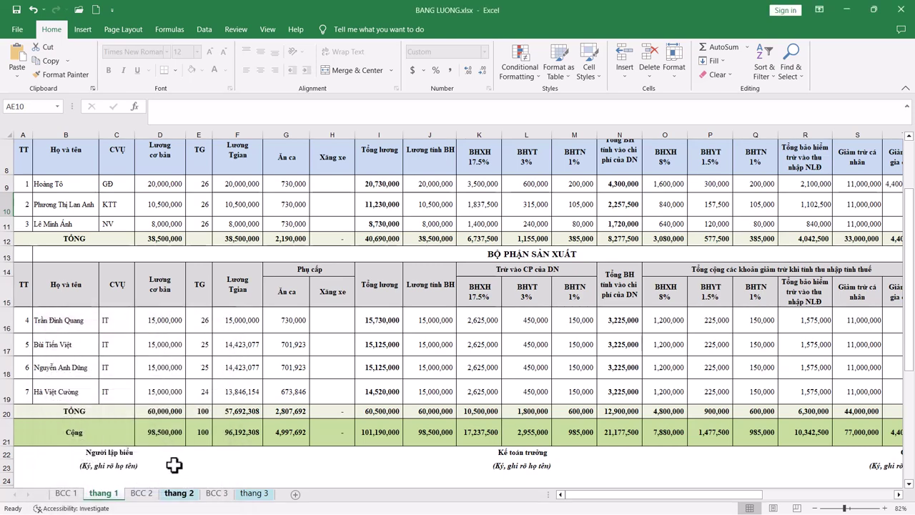
click(286, 496)
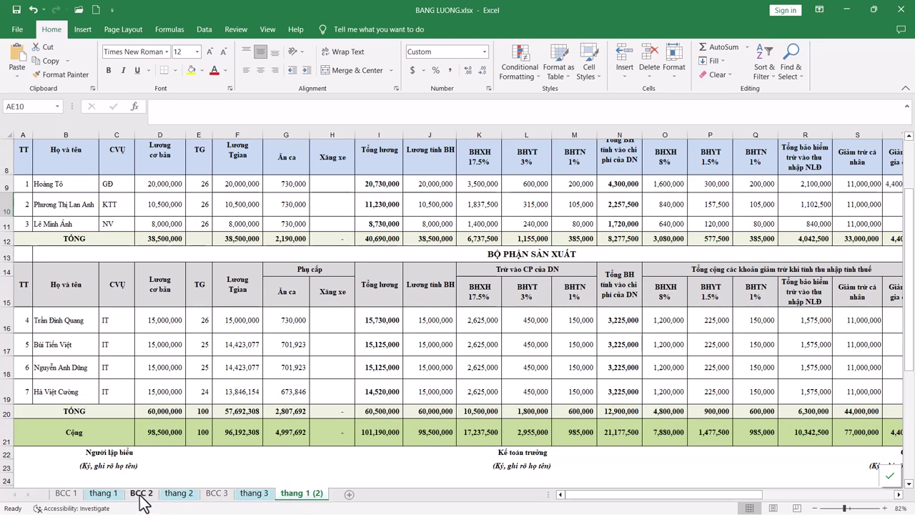
Step: Copy the thang 2 sheet and move thang 2 (2) to the end of the tabs
right_click(180, 493)
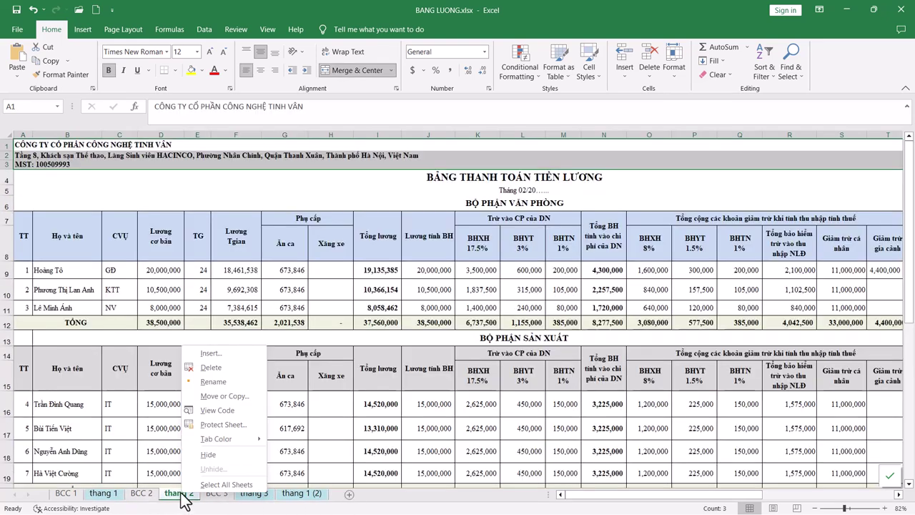
click(224, 395)
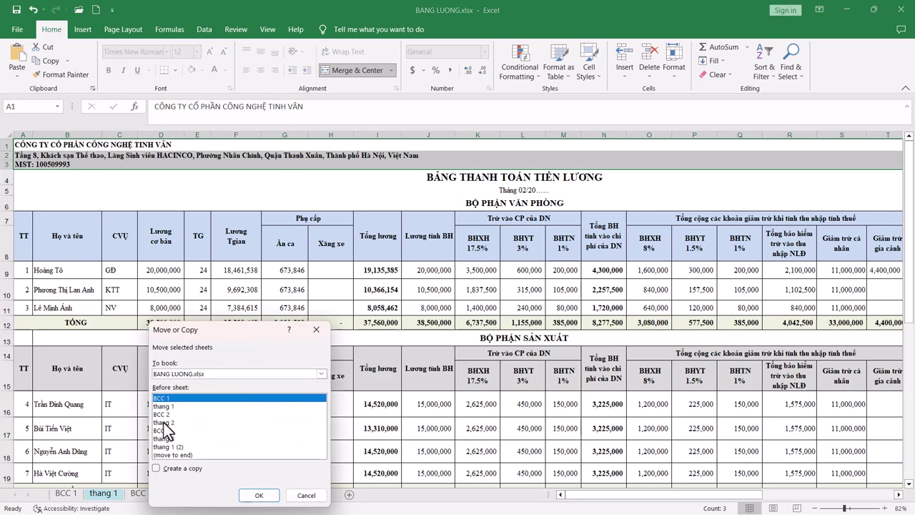
click(164, 422)
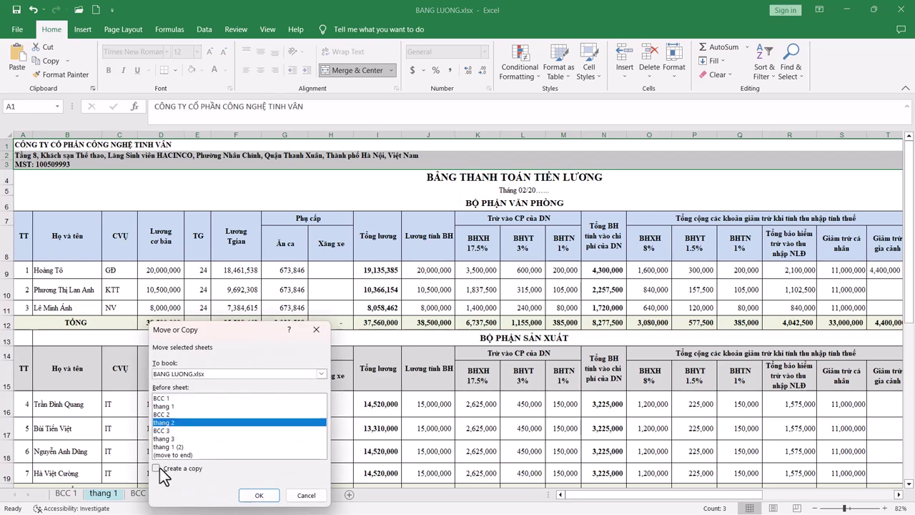
click(156, 468)
click(258, 495)
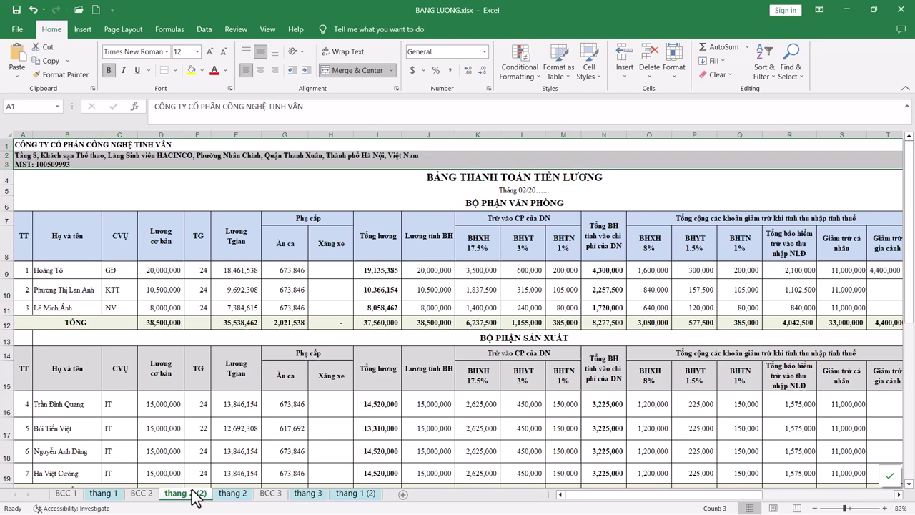
drag(185, 493, 392, 496)
Step: Copy the thang 3 sheet and place thang 3 (2) after thang 2 (2)
right_click(262, 498)
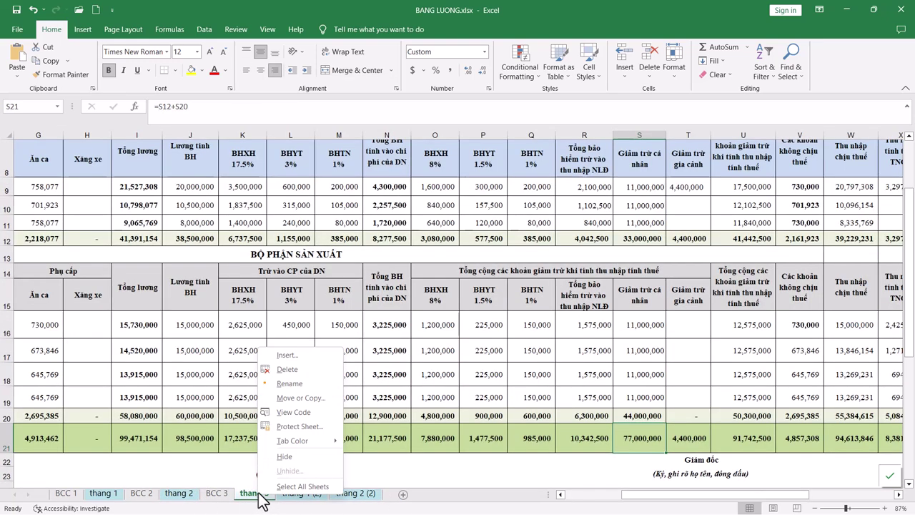
click(304, 401)
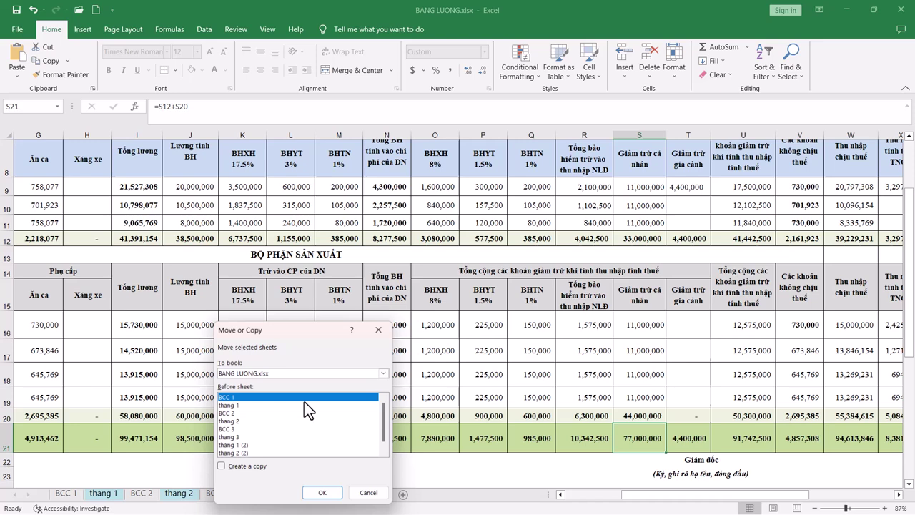
click(236, 438)
click(243, 467)
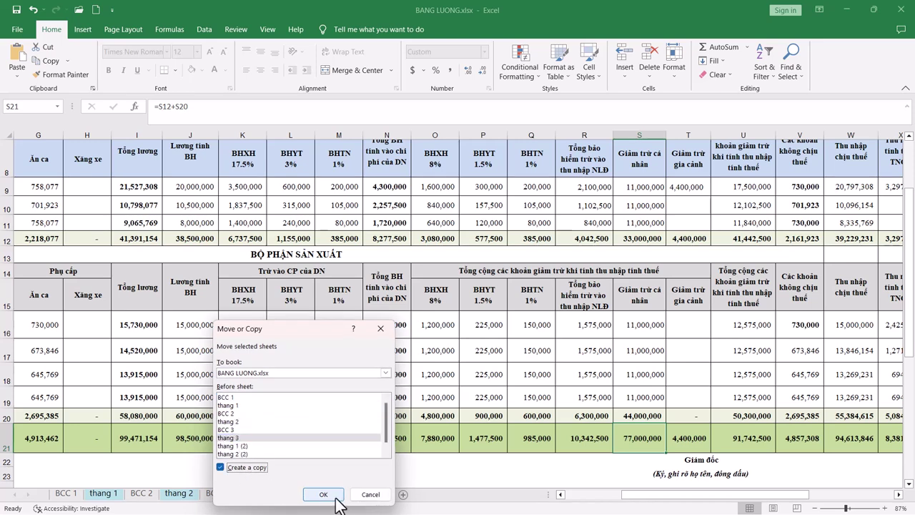
click(333, 495)
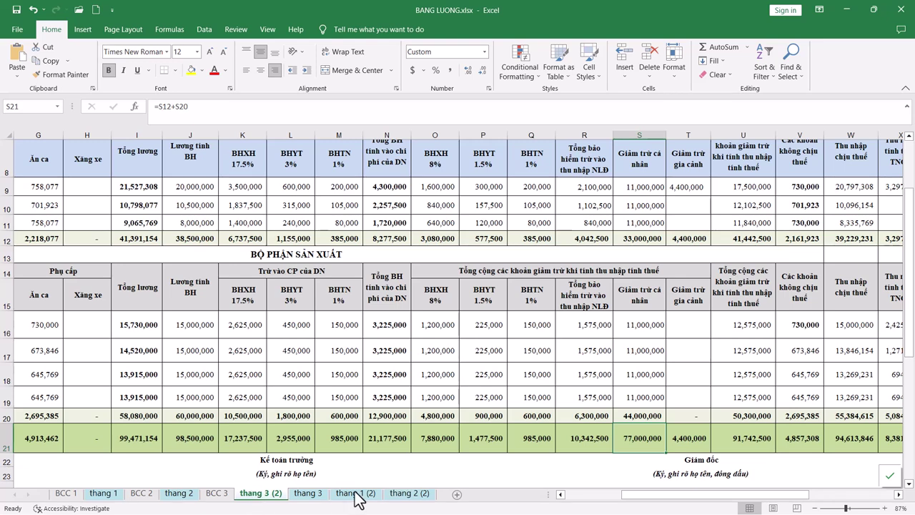
drag(358, 498, 443, 492)
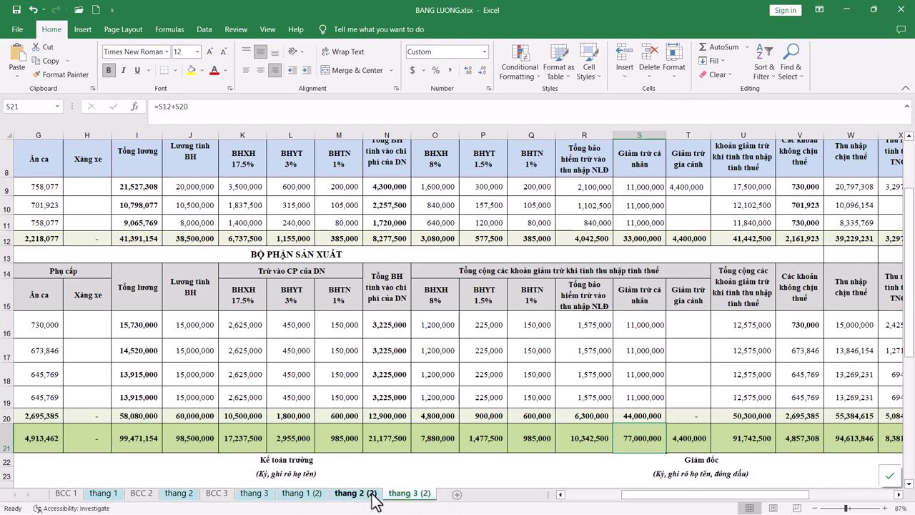
click(320, 496)
Step: Undo the accidental row 11 height change and copy rows 12–15 on thang 1 (2)
drag(7, 230, 7, 256)
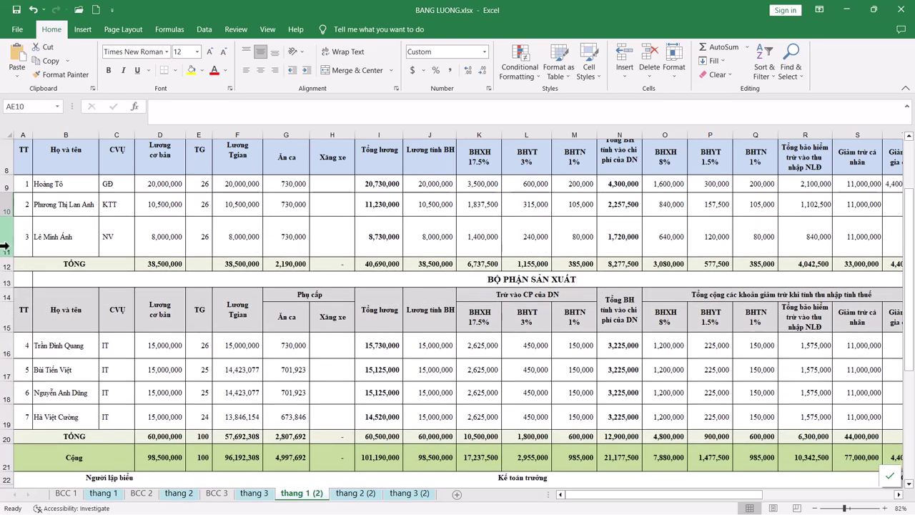
key(ctrl+z)
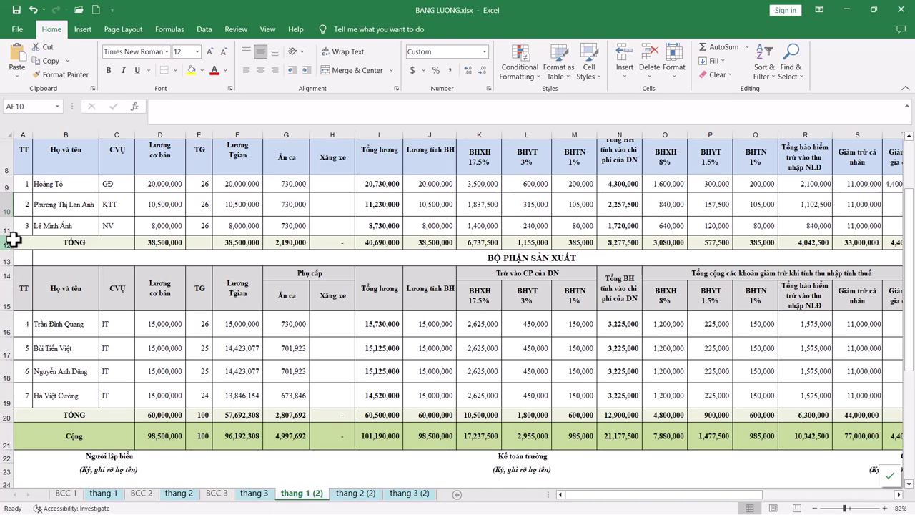
drag(13, 241, 9, 307)
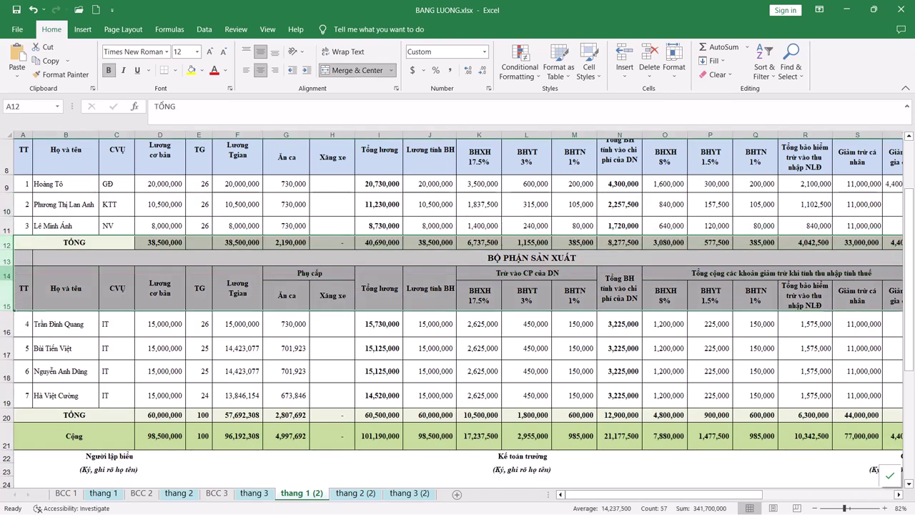
right_click(9, 281)
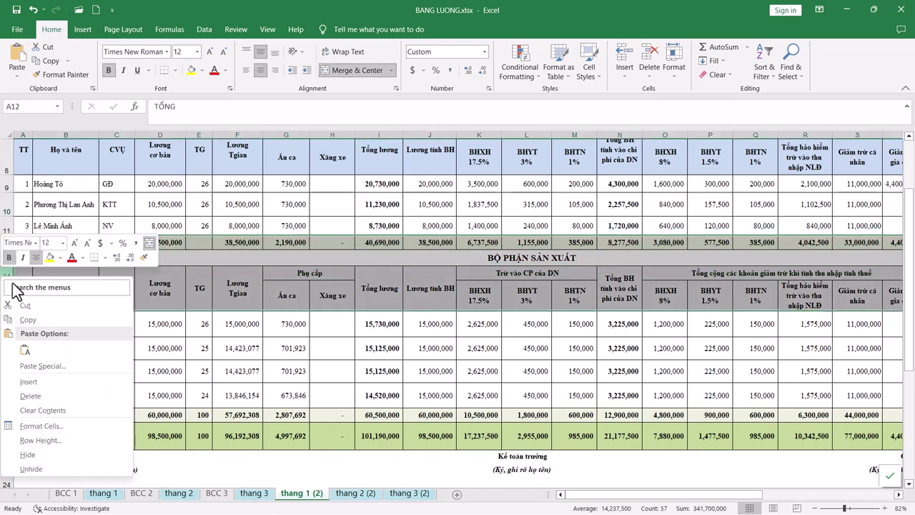
click(55, 319)
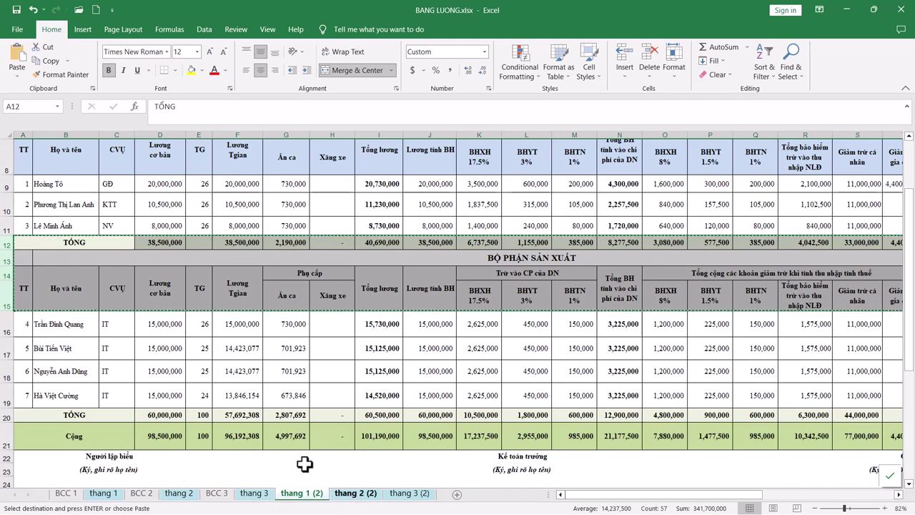
Step: On thang 2 (2), delete rows 12–15 and the #REF! Cộng row 17
key(ctrl+Page_Down)
drag(10, 336, 10, 359)
right_click(15, 366)
click(39, 286)
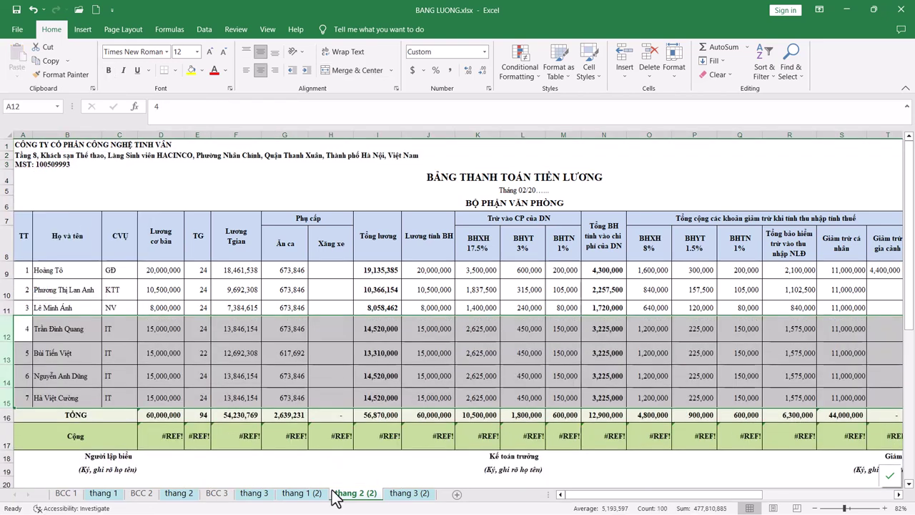
click(6, 437)
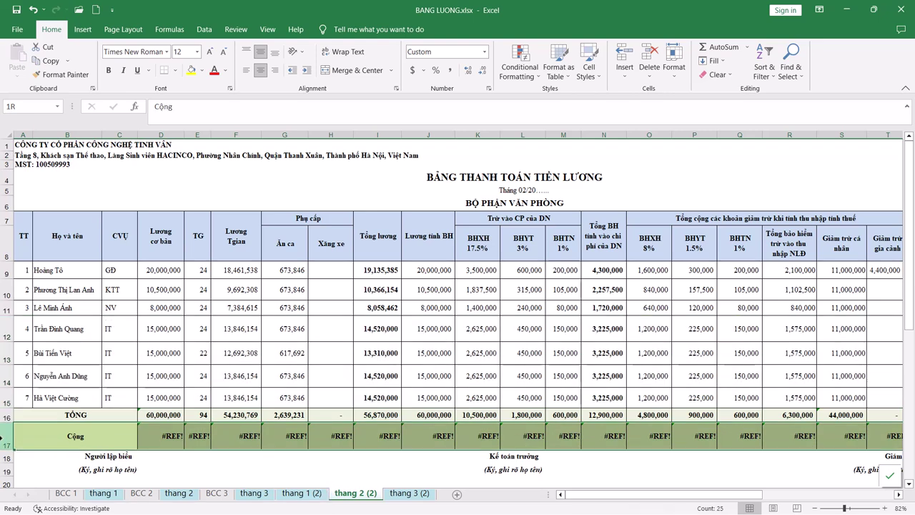
right_click(6, 438)
click(32, 359)
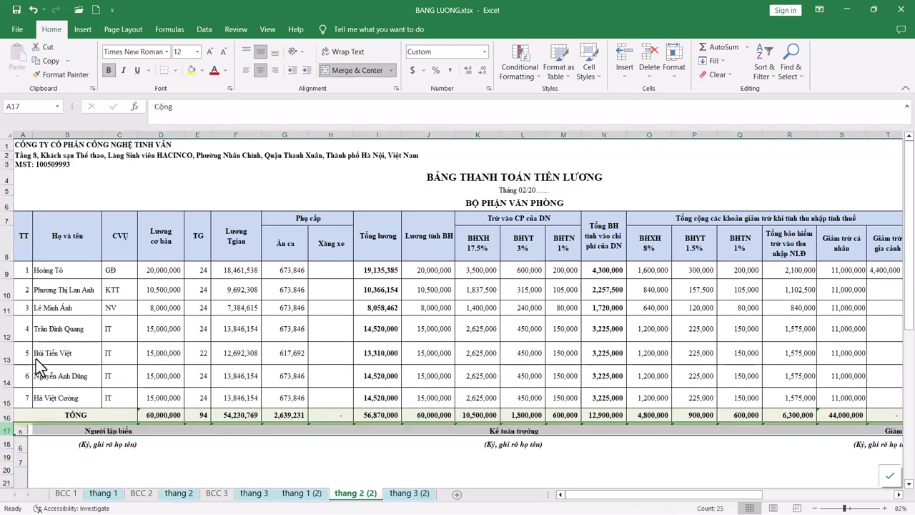
Step: On thang 3 (2), select the rows between the two staff tables
drag(7, 408, 8, 500)
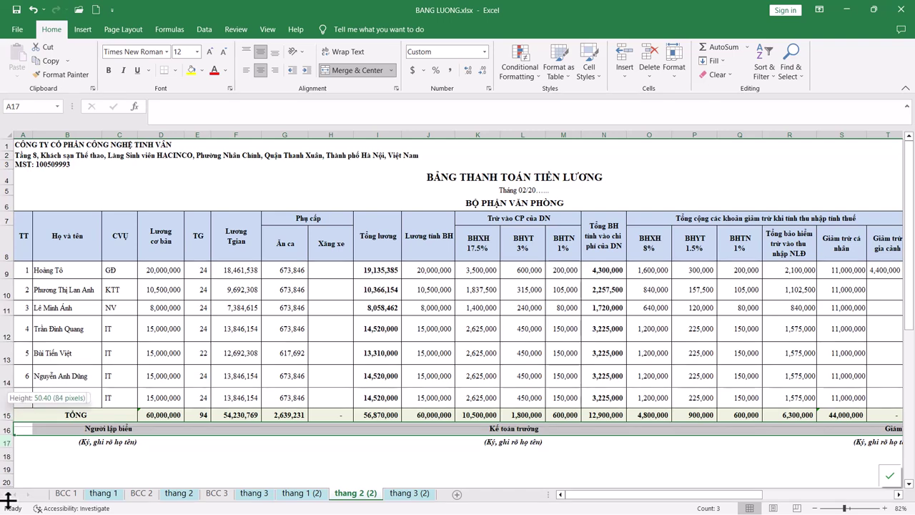
key(ctrl+Page_Down)
drag(7, 257, 9, 321)
Step: On thang 3 (2), delete the rows between the tables and all rows below the staff table
right_click(8, 291)
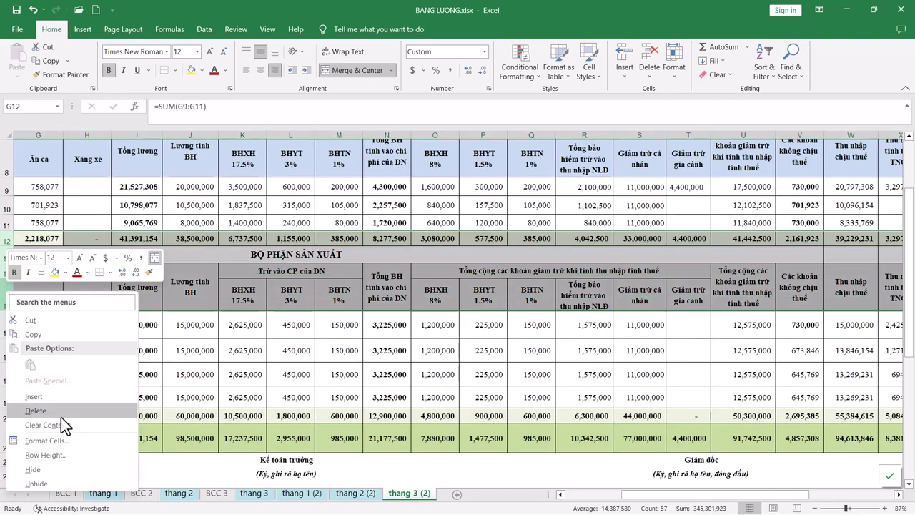
click(55, 408)
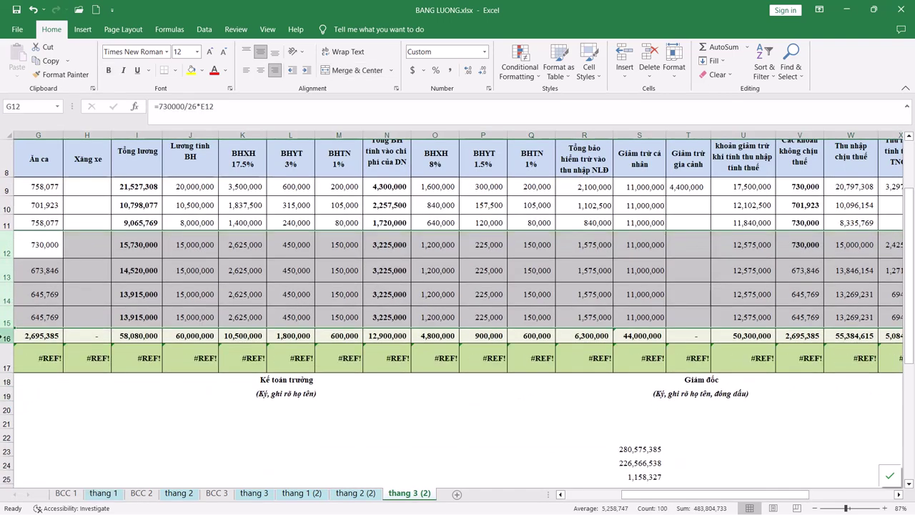
drag(6, 334, 6, 433)
right_click(9, 308)
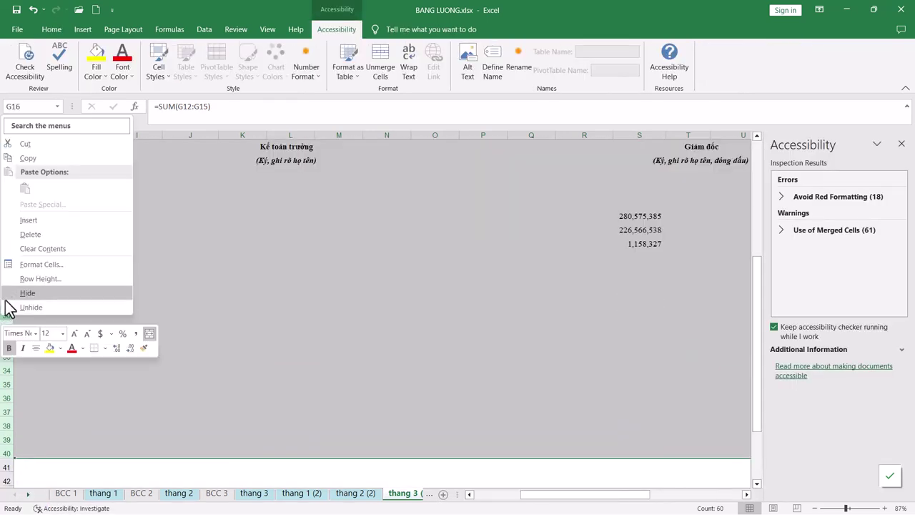
click(30, 234)
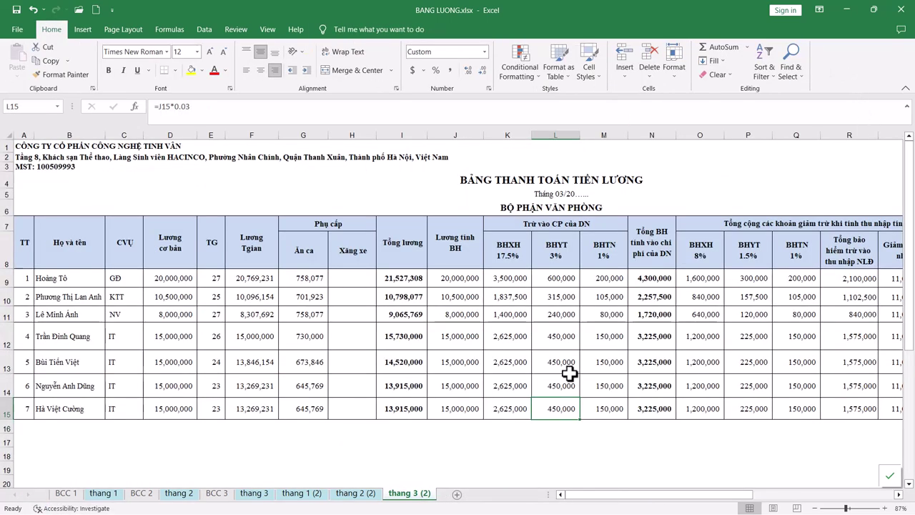
Step: Check the copied sheets, then move thang 3 (2) to the end of the sheet tabs
click(355, 492)
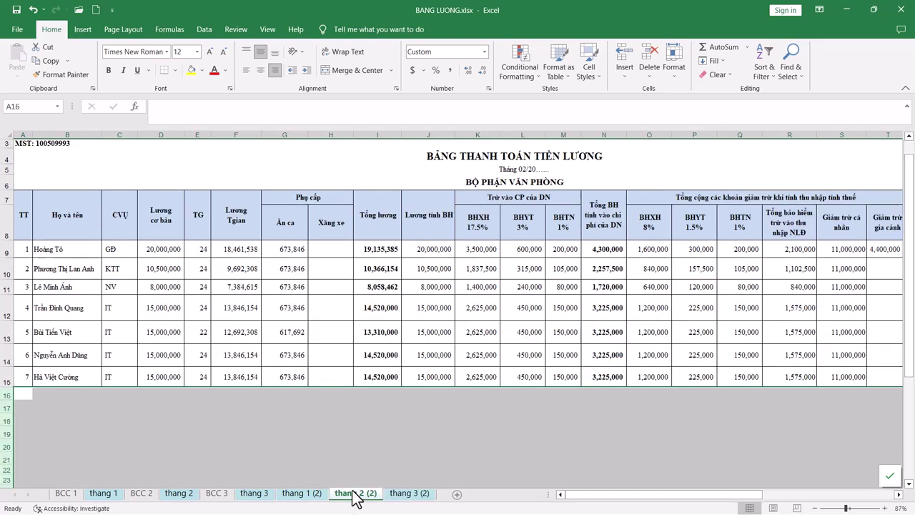
click(411, 494)
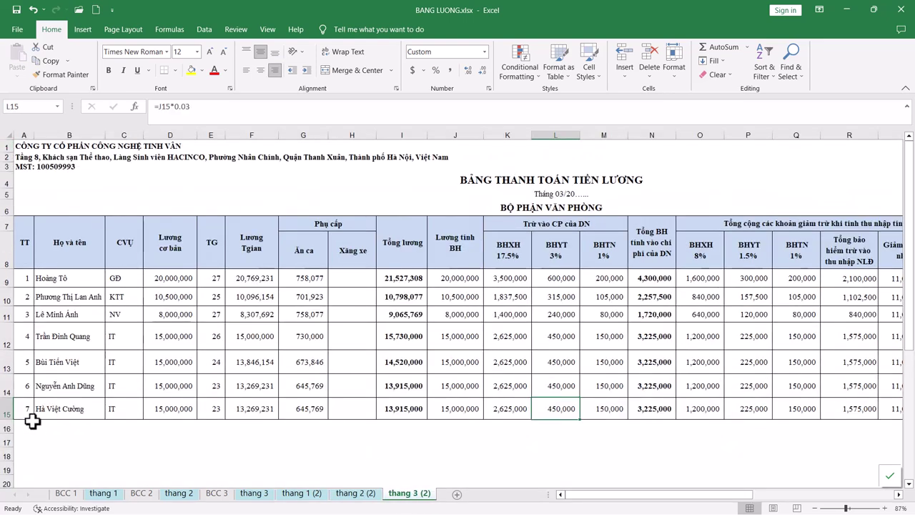
click(18, 409)
click(302, 493)
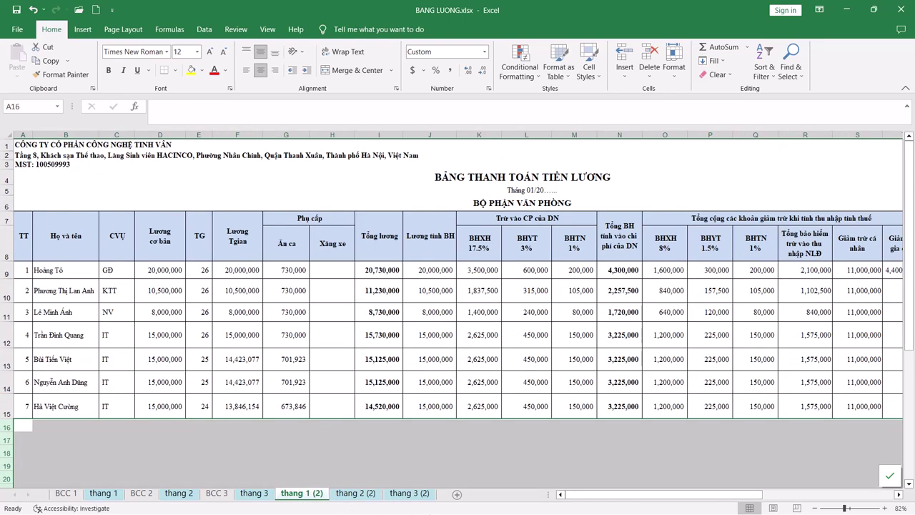
right_click(410, 493)
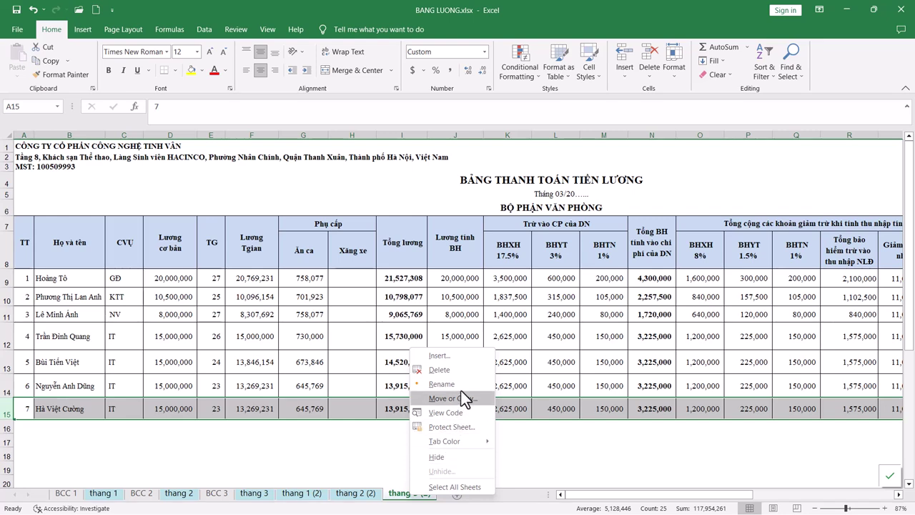
click(458, 398)
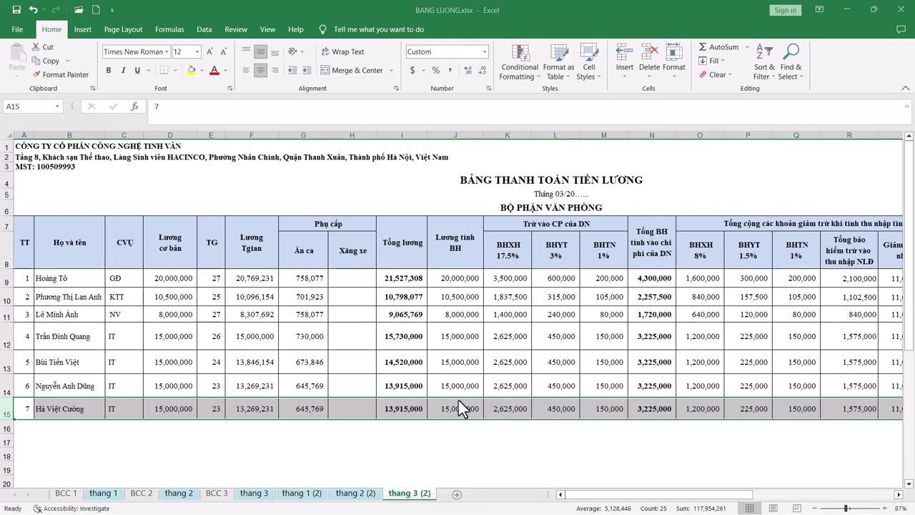
key(Escape)
drag(398, 496, 454, 503)
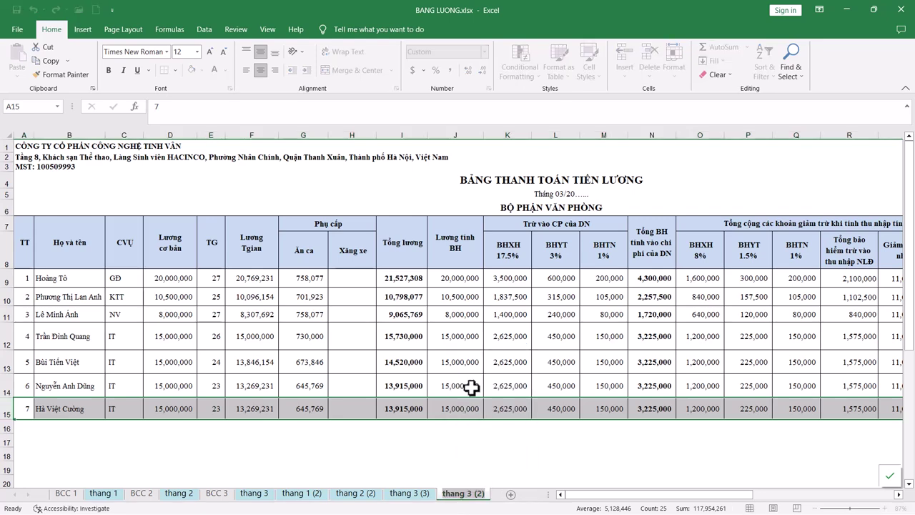
Step: Rename the copy to QTT and clear the contents of staff rows 9–18, selecting B9
text(QTT)
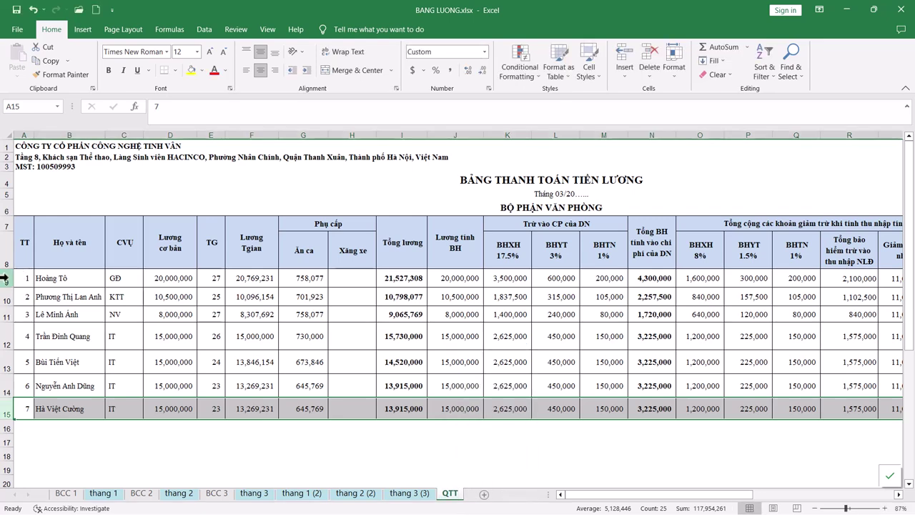
drag(7, 278, 28, 447)
key(Delete)
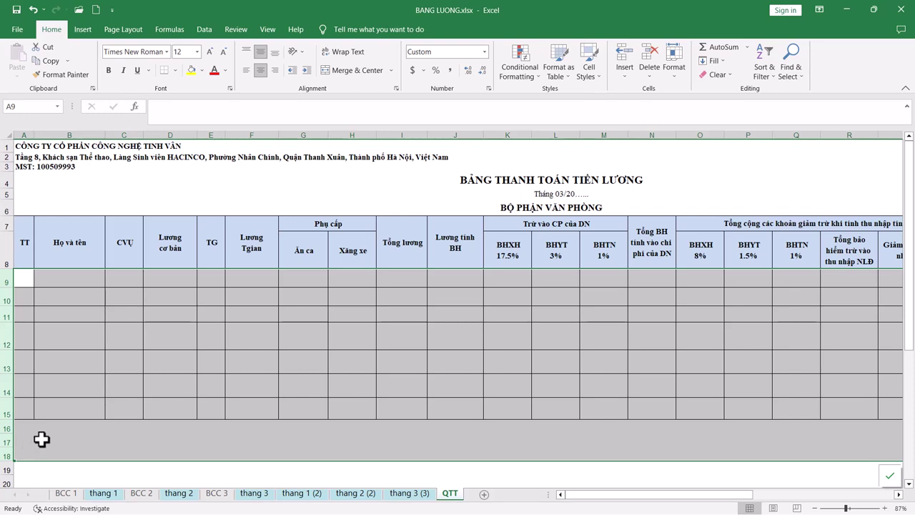
click(69, 276)
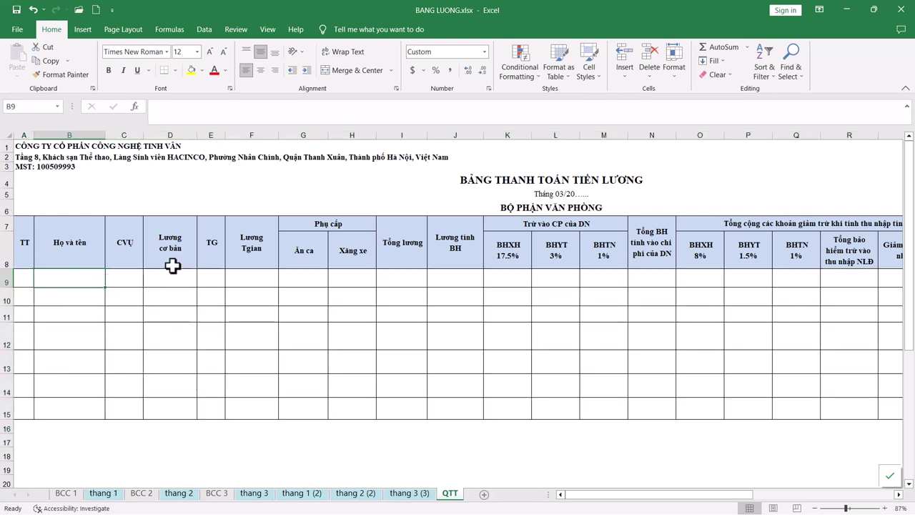
click(204, 29)
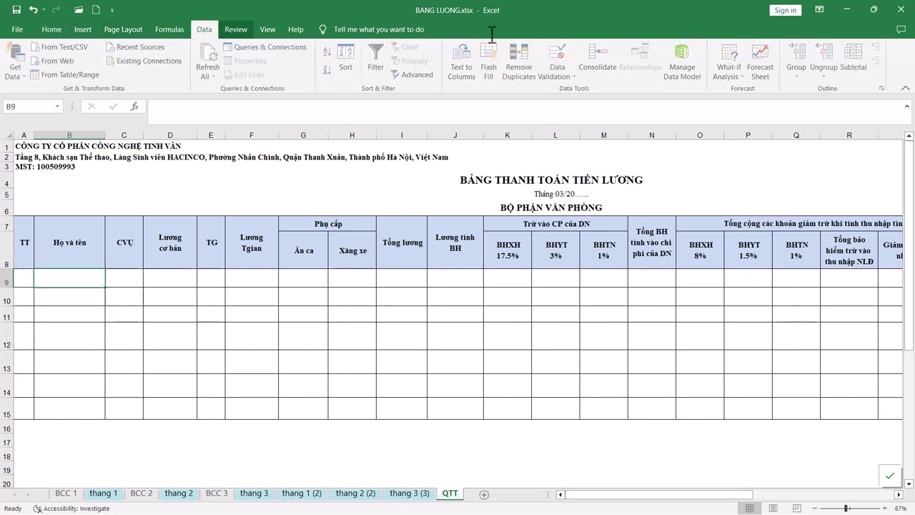
Step: Consolidate with Sum the B9:AB15 ranges of thang 1 (2), thang 2 (2), thang 3 (3) into QTT, using left-column labels
click(600, 54)
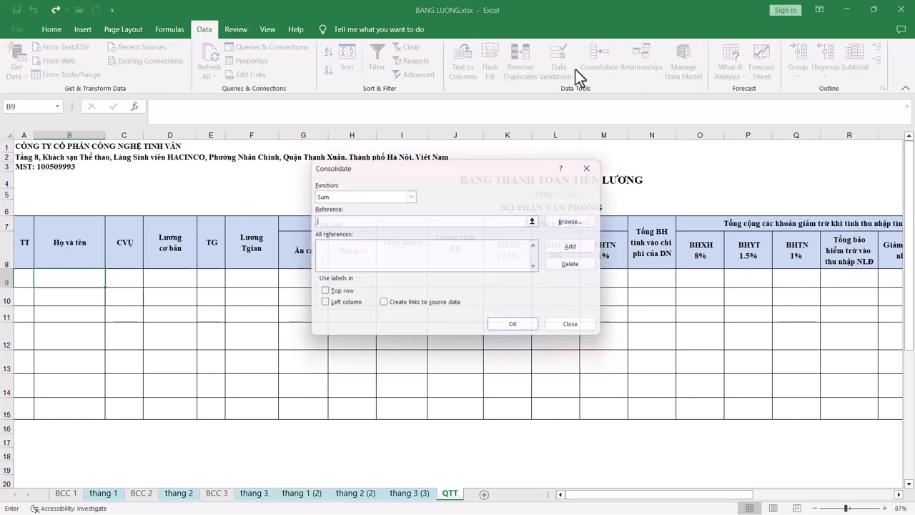
click(299, 495)
drag(32, 268, 802, 414)
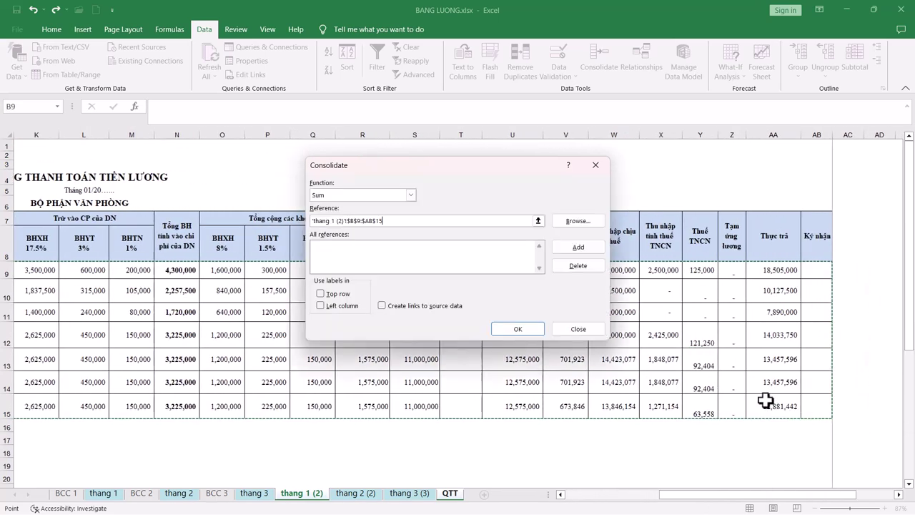
click(578, 248)
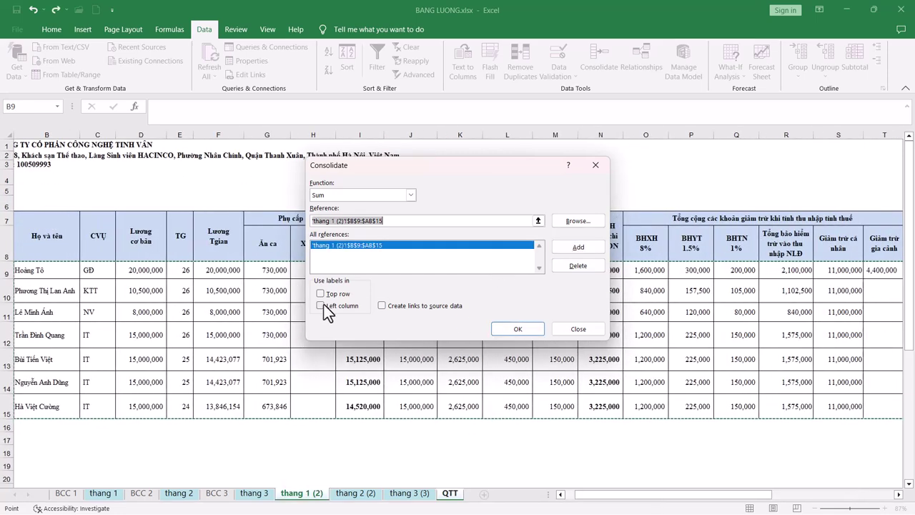
click(354, 492)
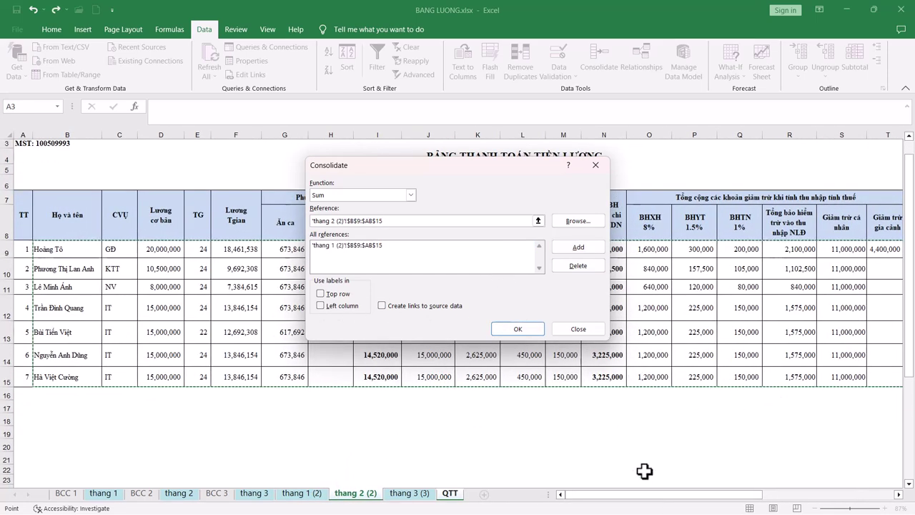
drag(623, 494, 659, 492)
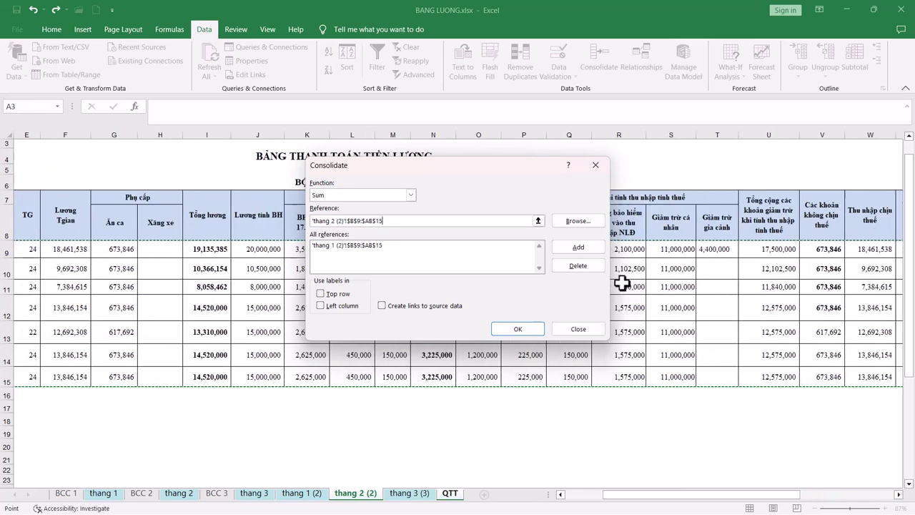
click(589, 248)
click(413, 495)
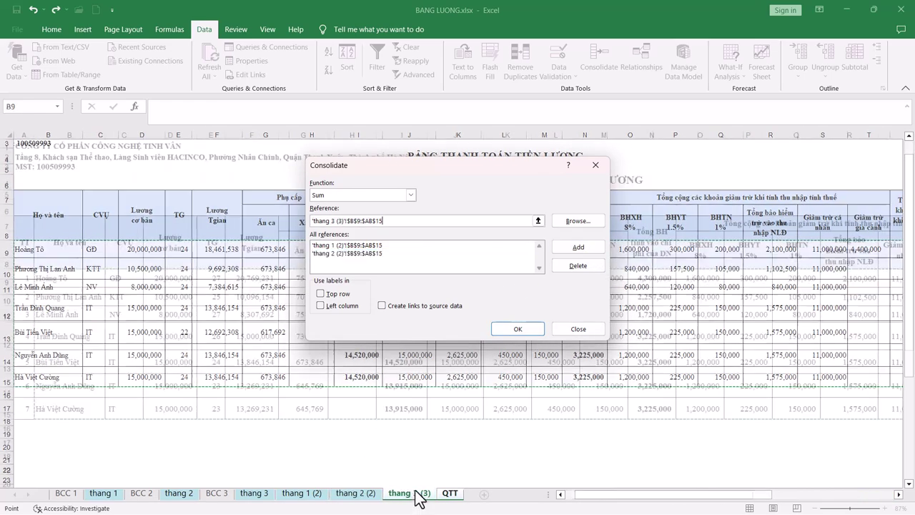
click(578, 248)
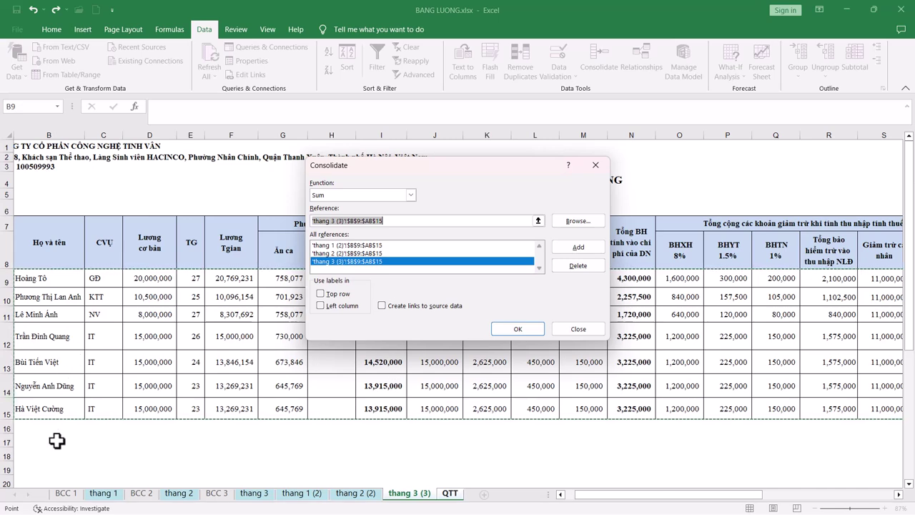
click(320, 305)
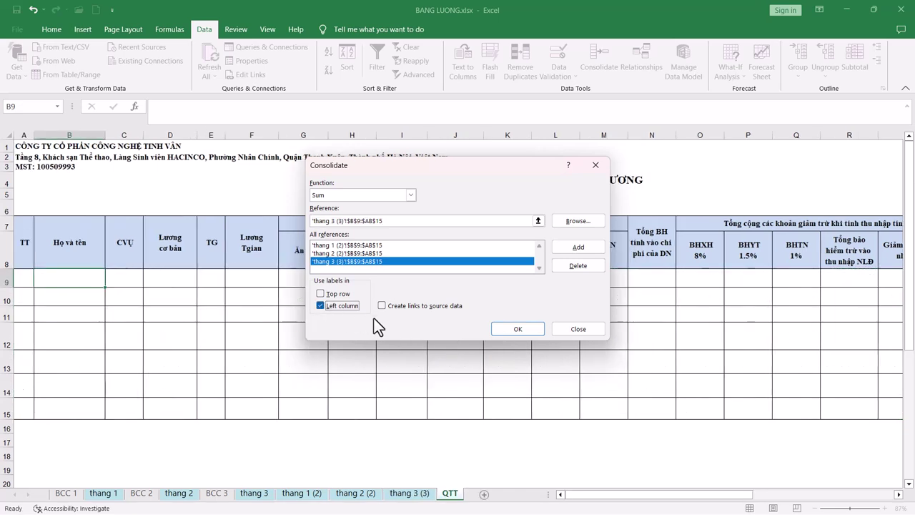
click(516, 333)
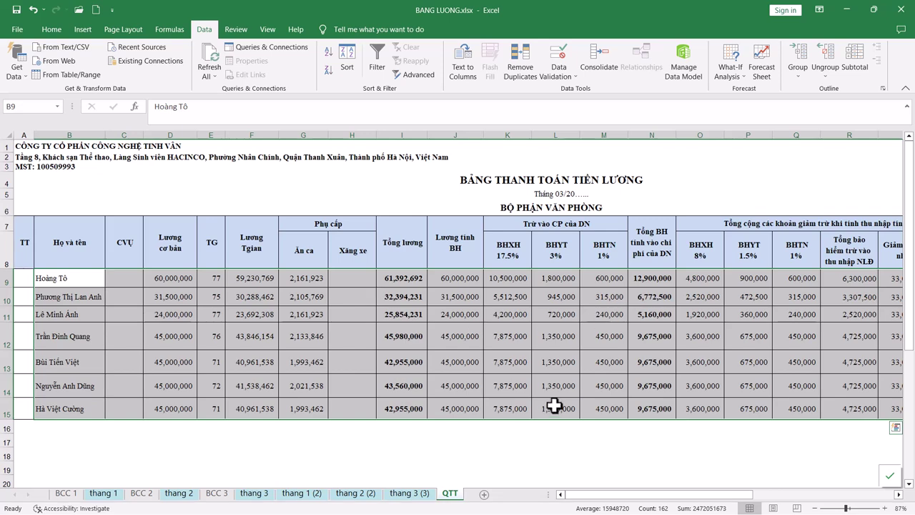
Step: Total the basic salaries D9:D15 with a SUM formula in D16
click(187, 428)
text(=sum()
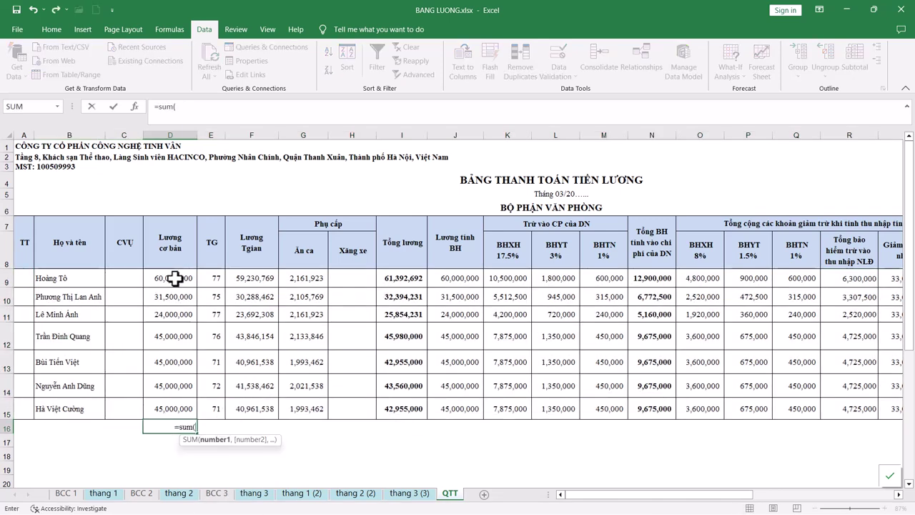
drag(176, 278, 788, 426)
key(Return)
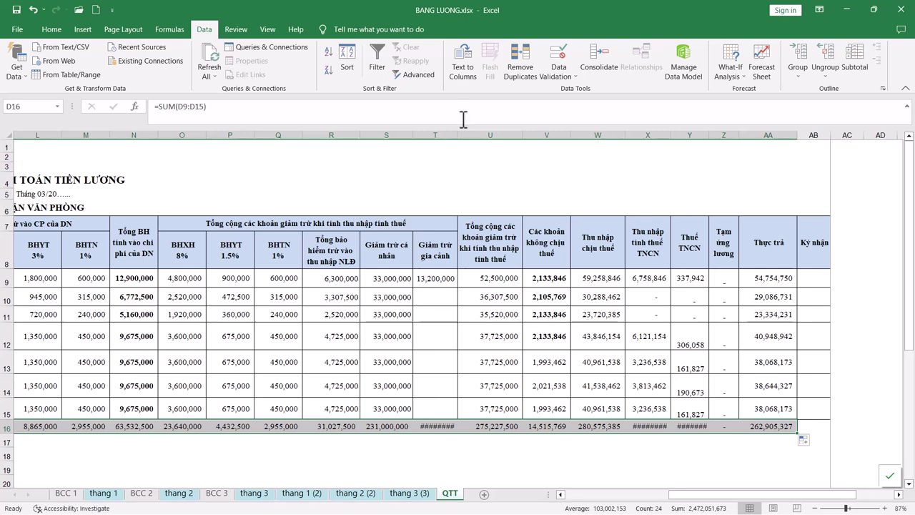
Step: Widen columns T, Y and I to show totals, then check I14, L14, R14 and I16
double_click(458, 134)
drag(713, 134, 693, 138)
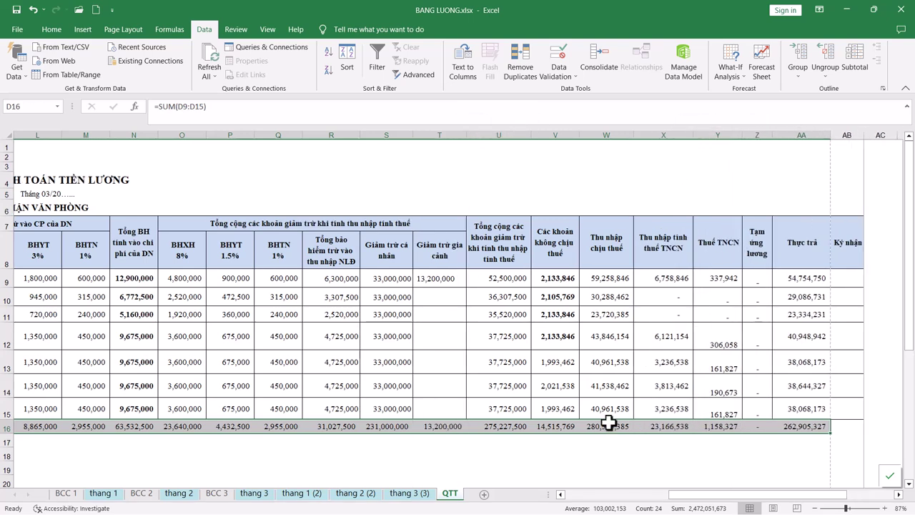
drag(688, 500, 647, 501)
double_click(162, 136)
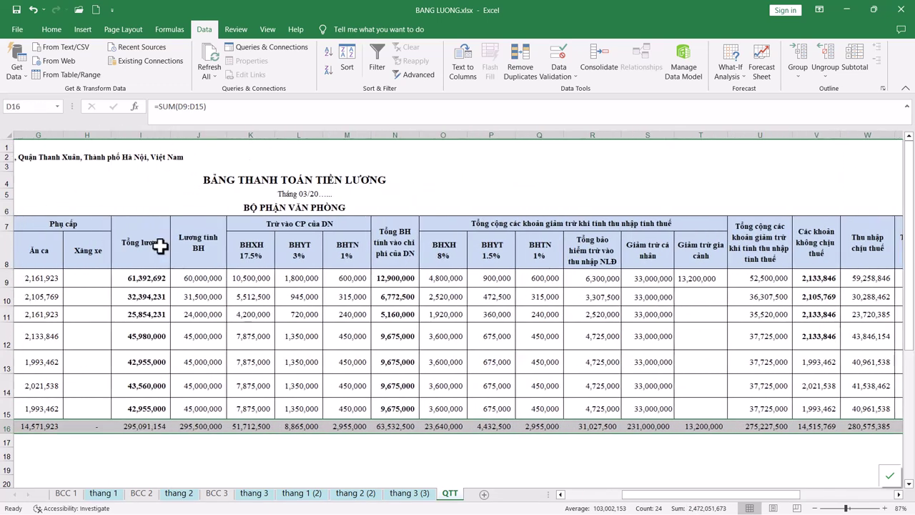
click(159, 385)
click(314, 390)
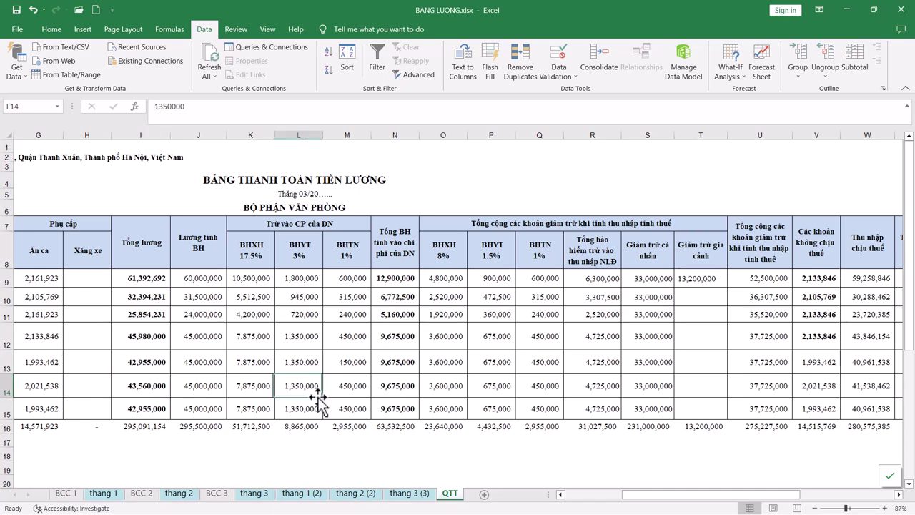
click(585, 391)
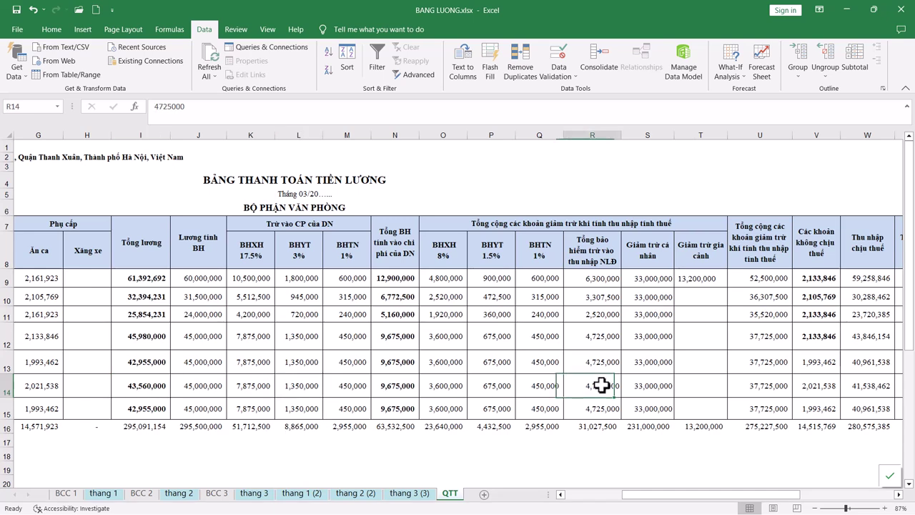
click(147, 428)
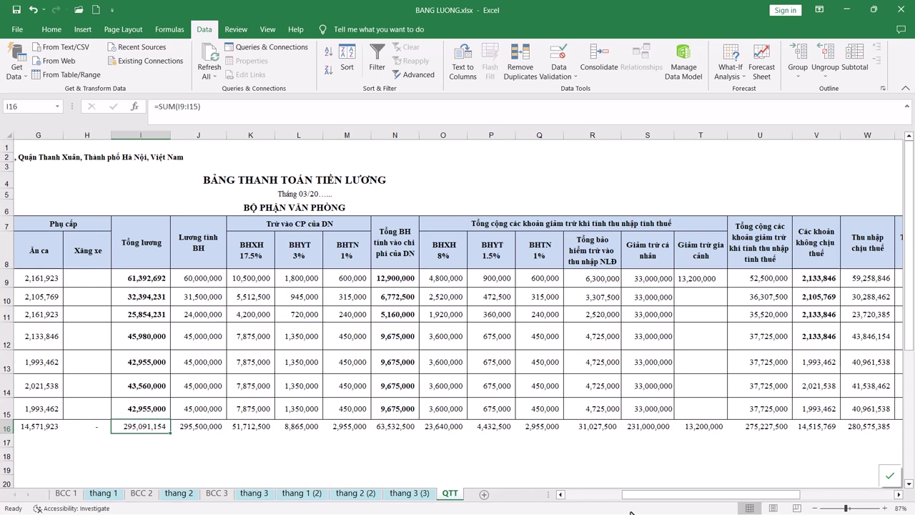
scroll(436, 393, left, 3)
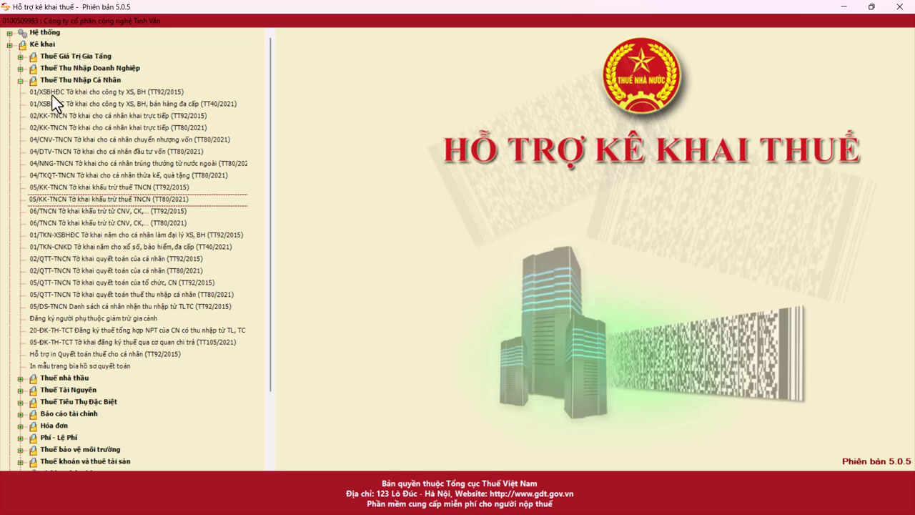
Step: Open 05/KK-TNCN (TT80/2021) as a quarterly first-time declaration for Quý 1 2023
double_click(65, 199)
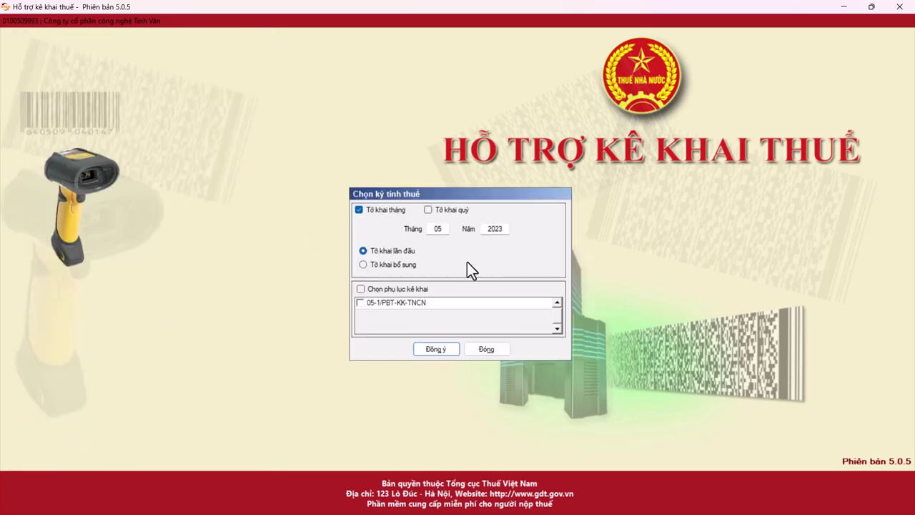
click(428, 210)
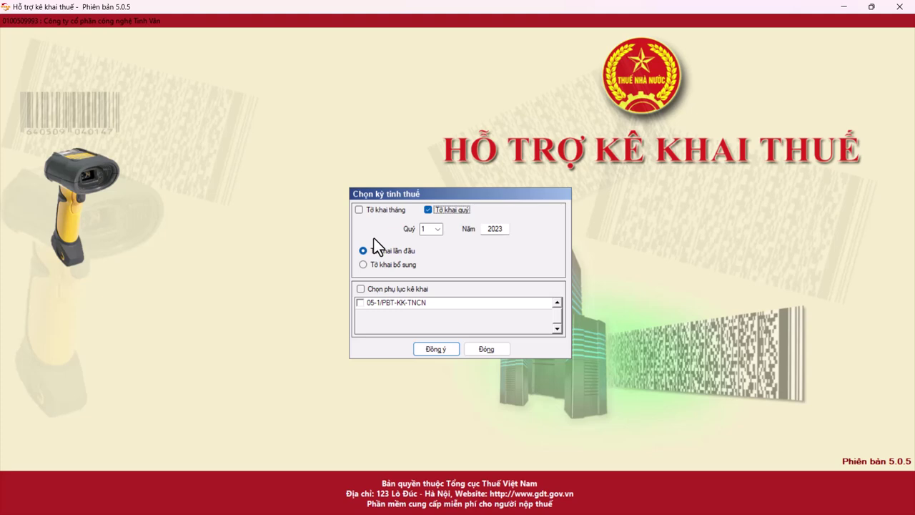
click(370, 264)
click(370, 252)
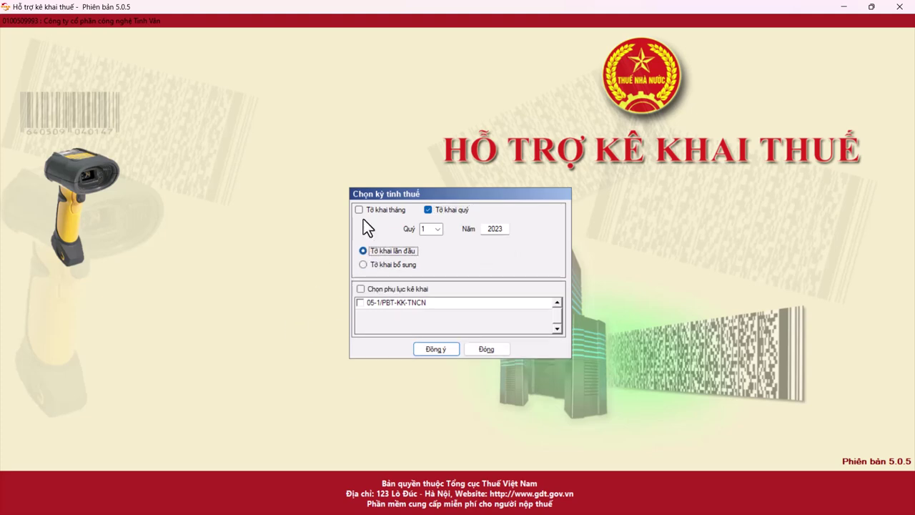
click(438, 350)
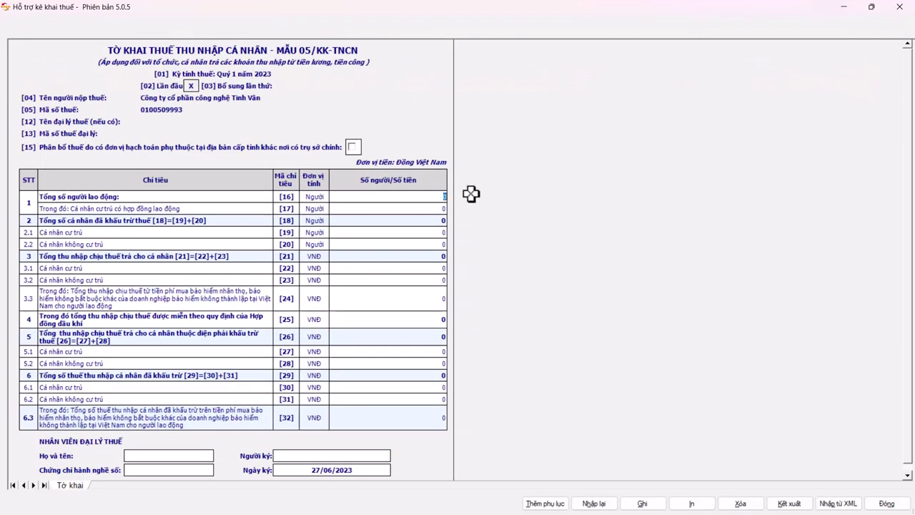
Step: Count the employee names in Excel and enter 7 workers in HTKK field [16]
key(alt+Tab)
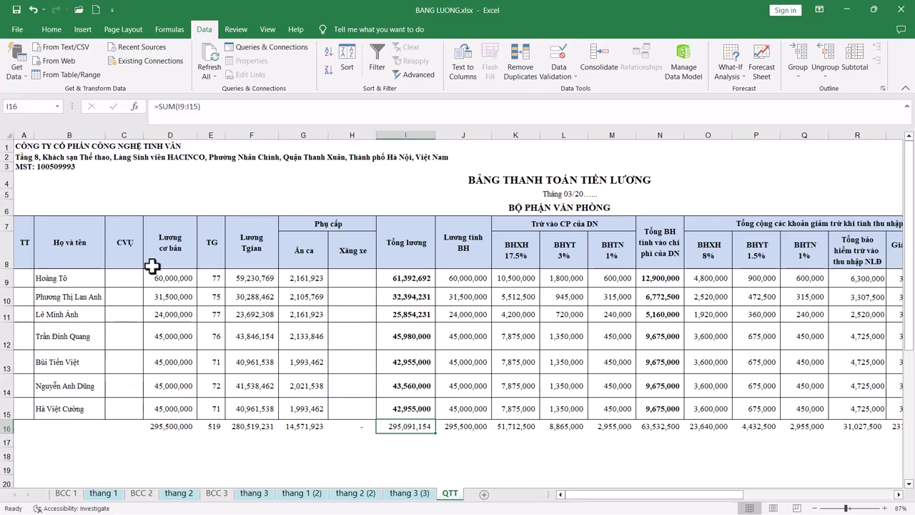
drag(90, 278, 84, 405)
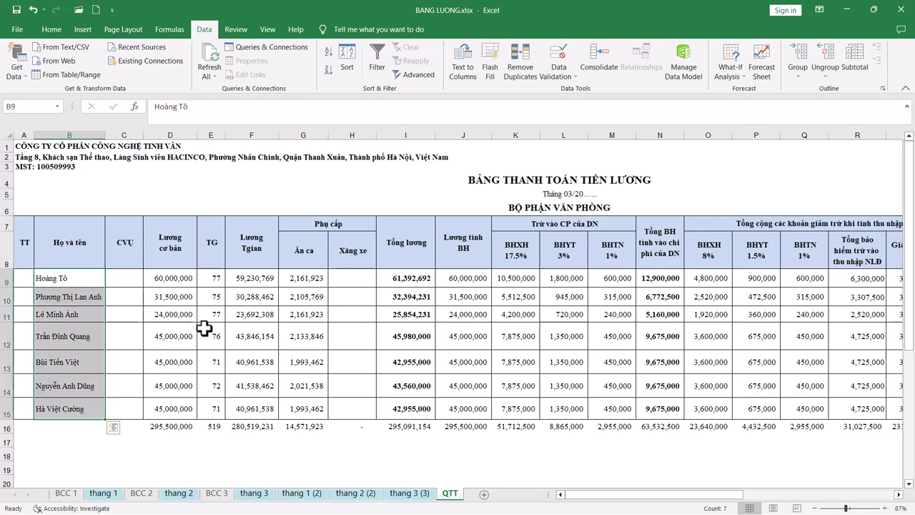
key(alt+Tab)
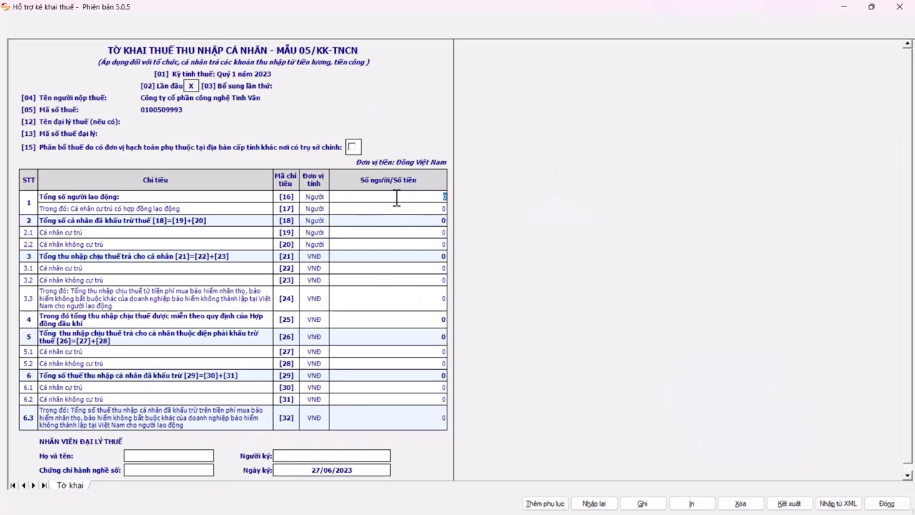
key(Return)
Step: Review the PIT amounts in column Y to confirm 5 resident taxpayers in [19]
key(alt+Tab)
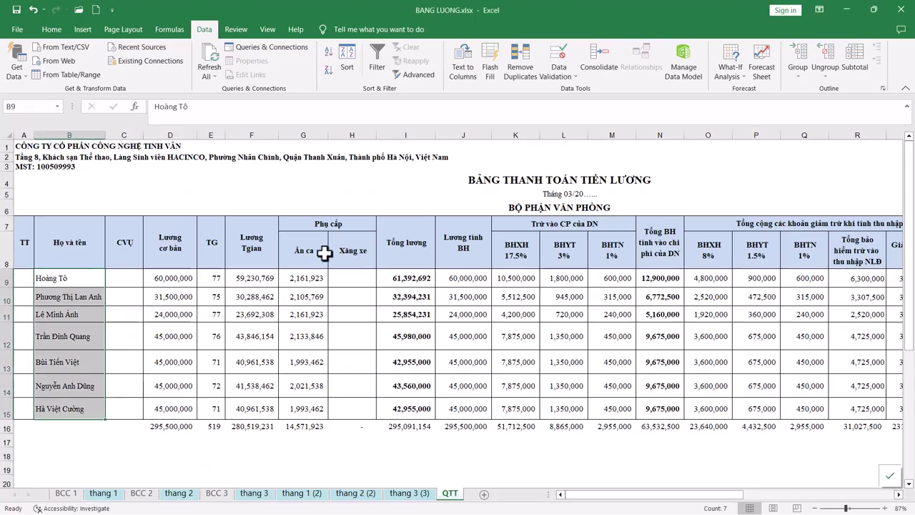
click(349, 285)
click(7, 281)
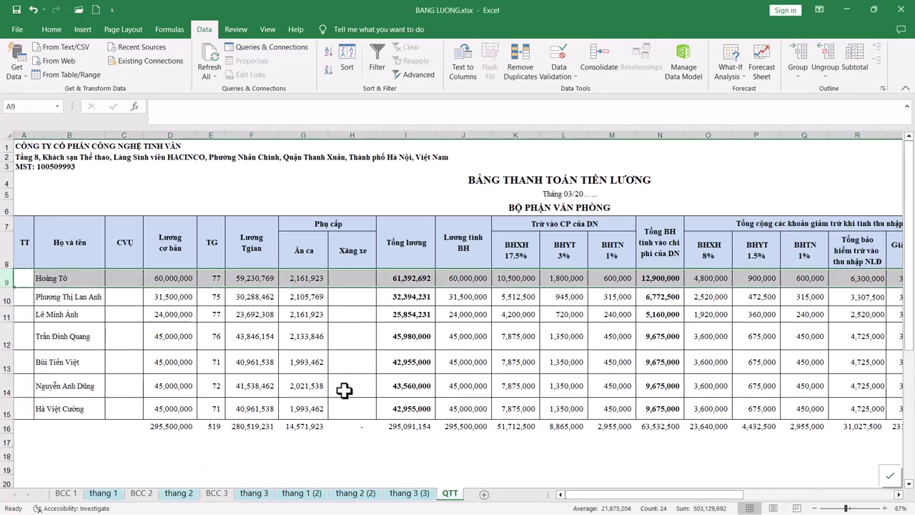
drag(607, 495, 710, 505)
click(715, 280)
click(725, 385)
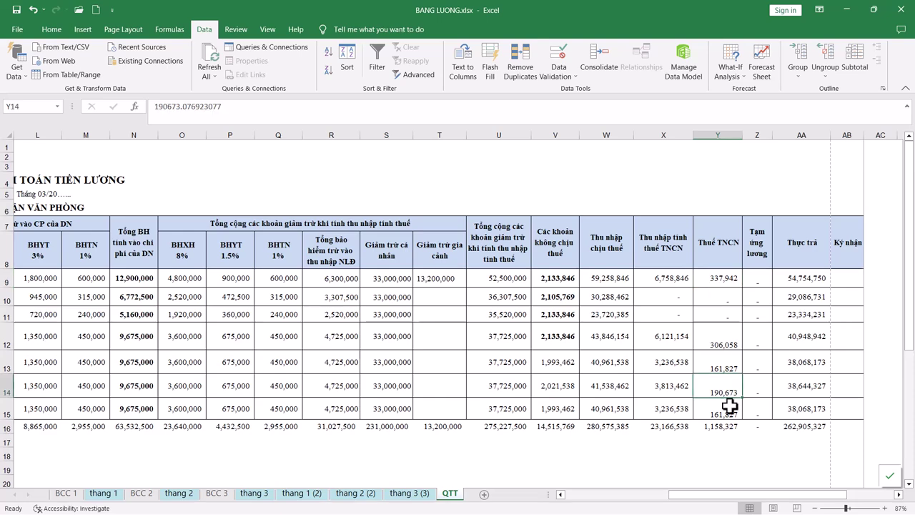
click(725, 407)
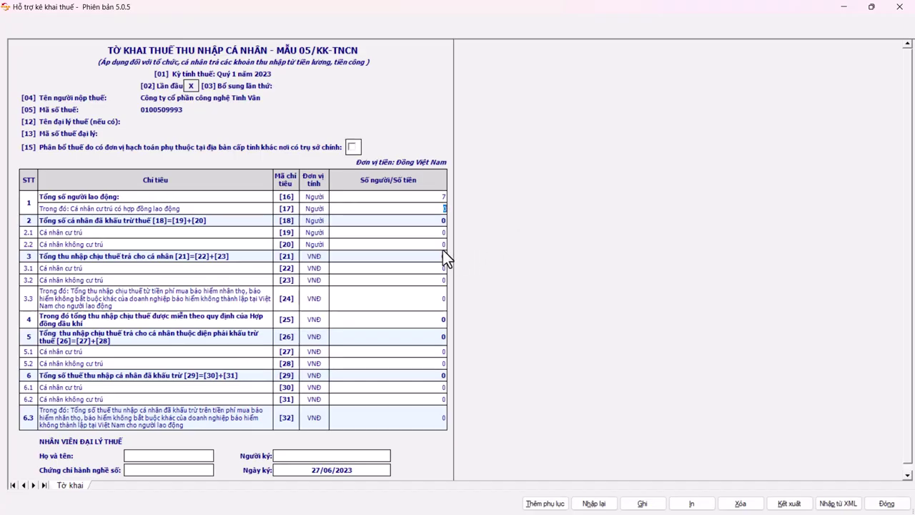
click(427, 231)
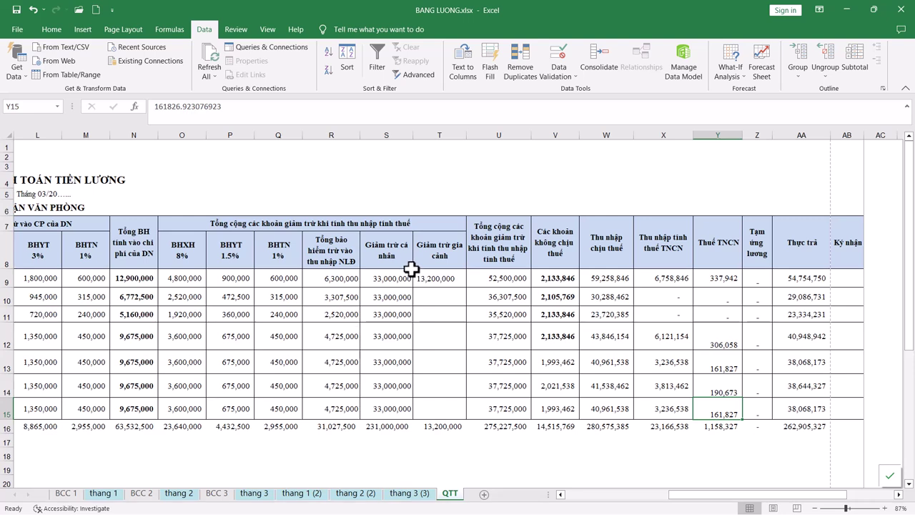
Step: Paste the W16 taxable-income total as a value into W17, then paste it into HTKK [22]
click(606, 277)
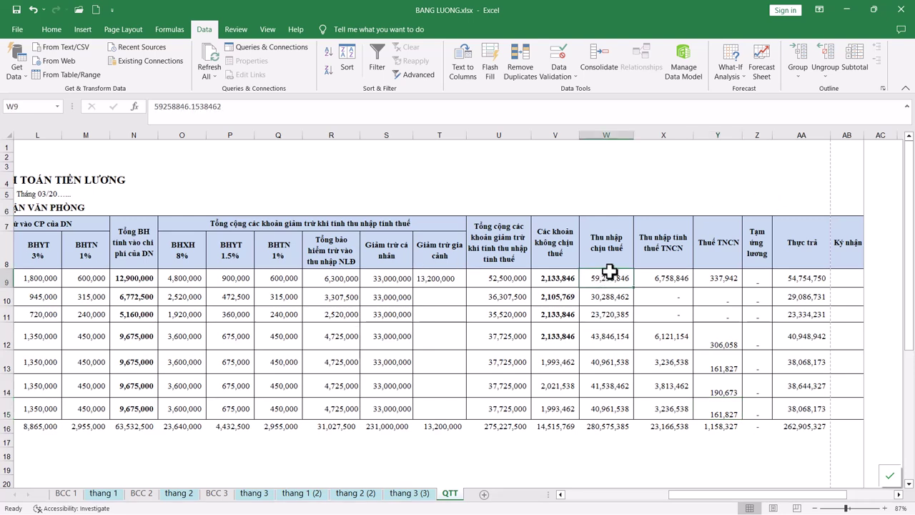
click(606, 424)
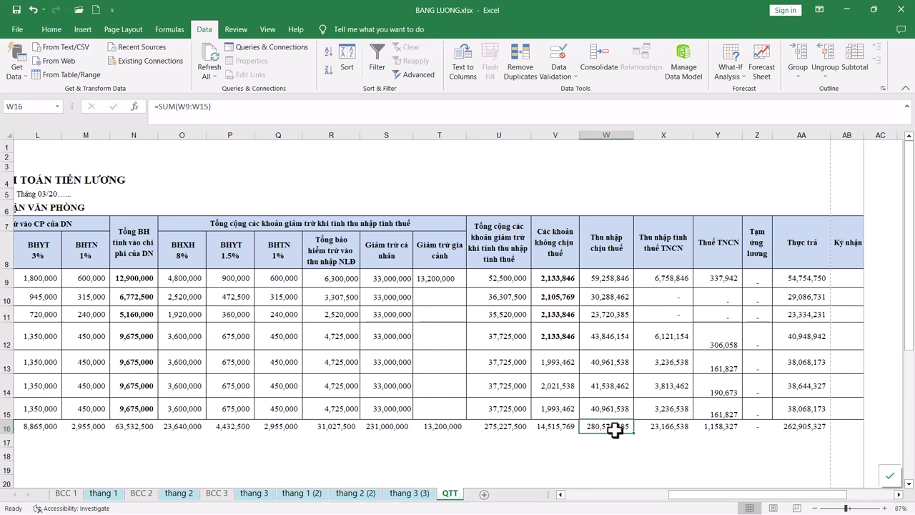
key(ctrl+c)
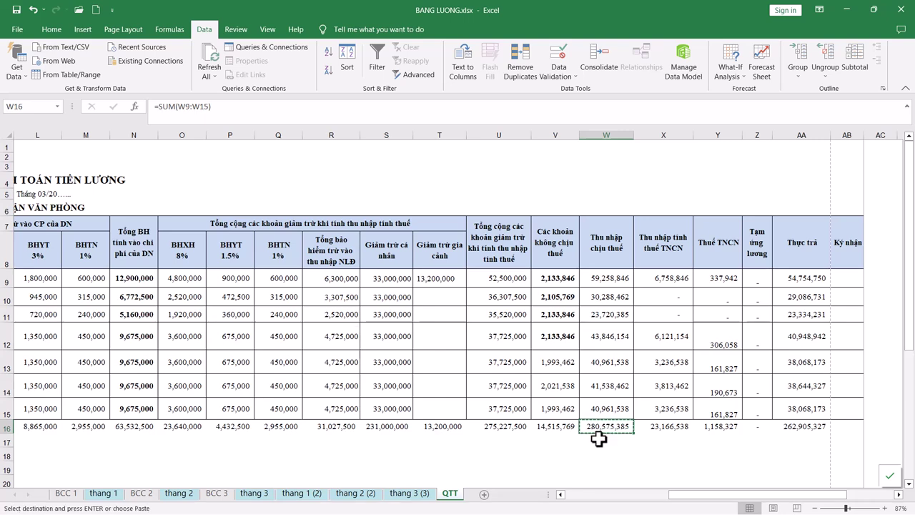
click(599, 438)
right_click(599, 439)
click(639, 220)
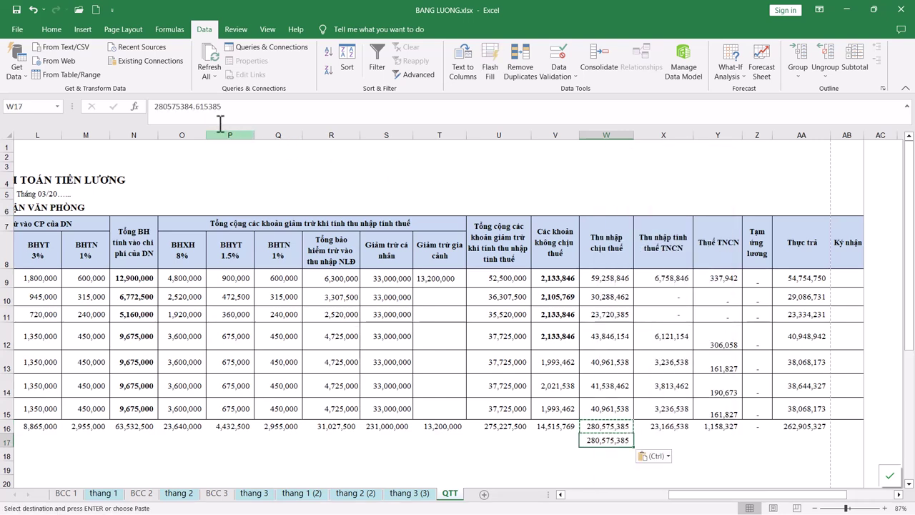
key(alt+Tab)
click(418, 268)
key(ctrl+v)
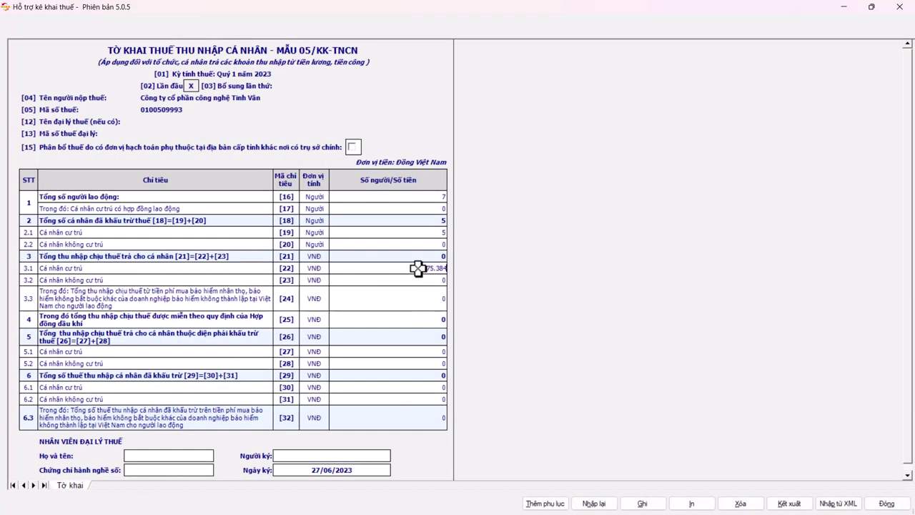
Step: Commit 280.575.385 in [22] so [21] matches, then select the [27] field
key(Return)
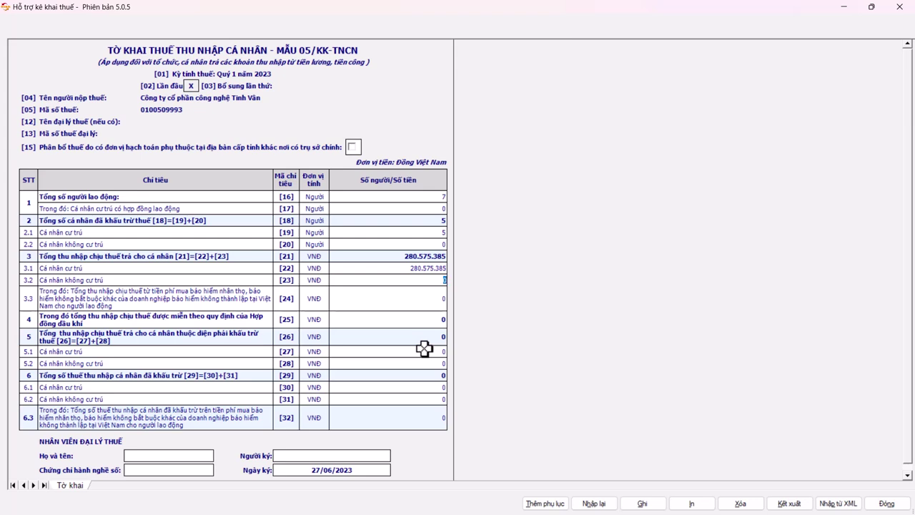
click(439, 352)
key(alt+Tab)
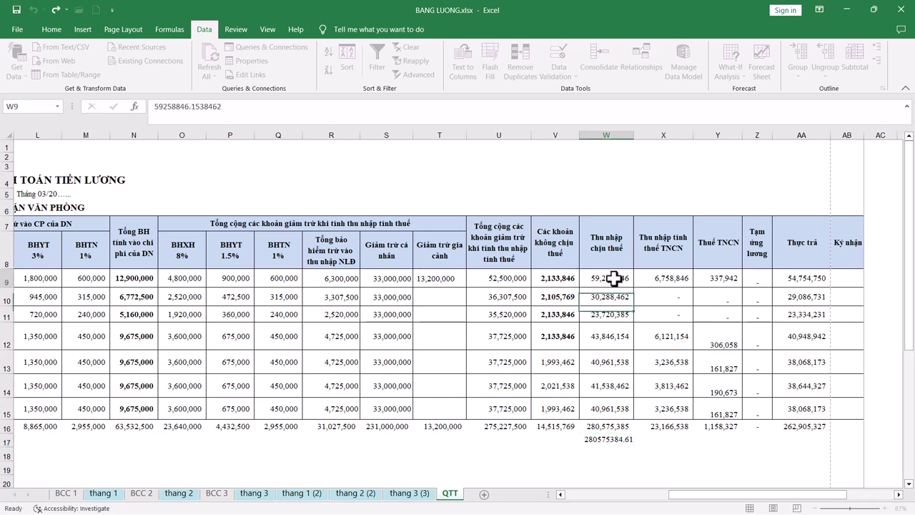
Step: Enter =W9+W12+W13+W14+W15 in W18 to total five taxpayers' taxable income
click(605, 455)
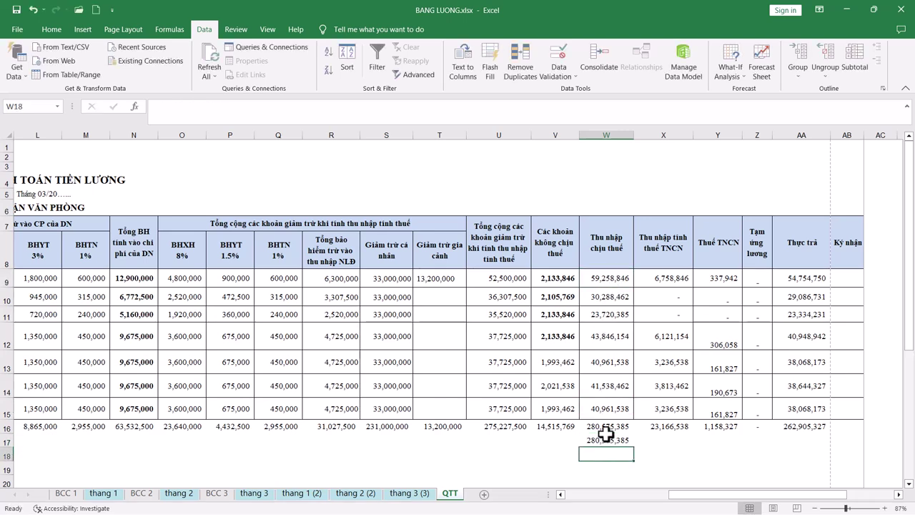
text(=)
click(605, 278)
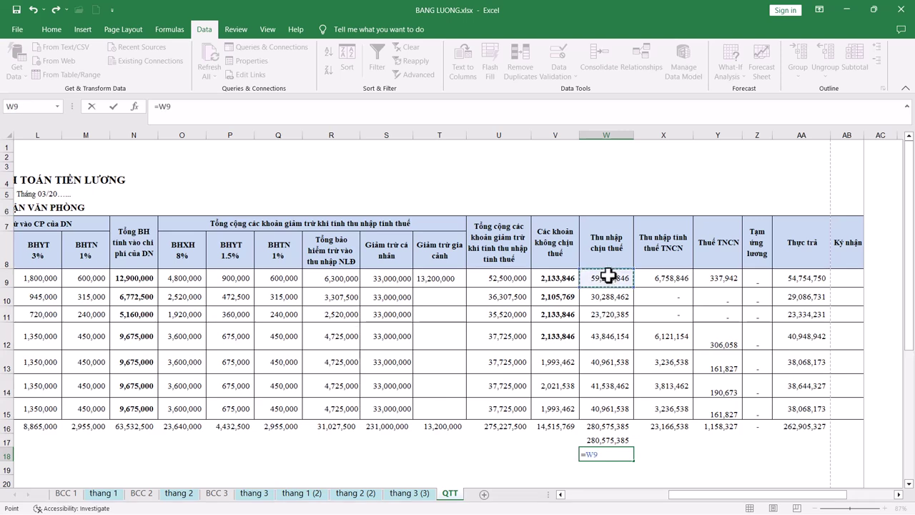
text(+)
click(609, 335)
text(+)
click(607, 363)
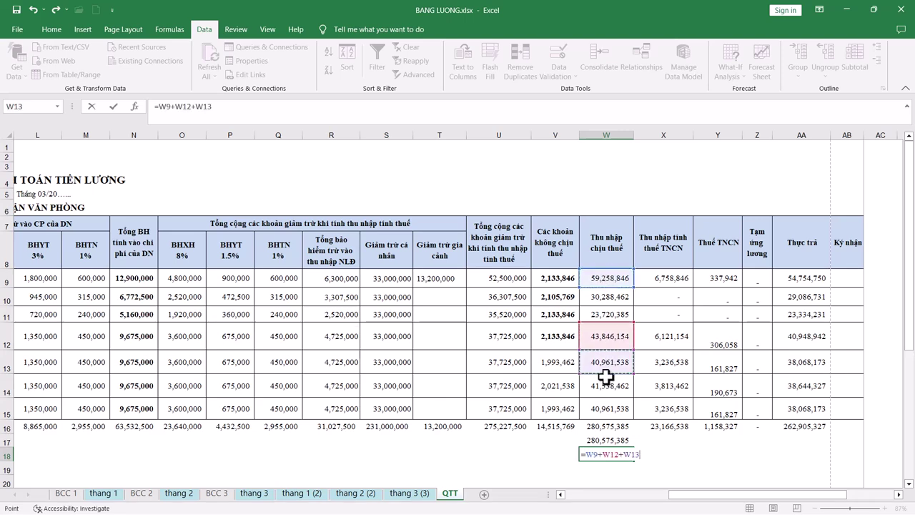
text(+)
click(610, 384)
text(+)
click(611, 408)
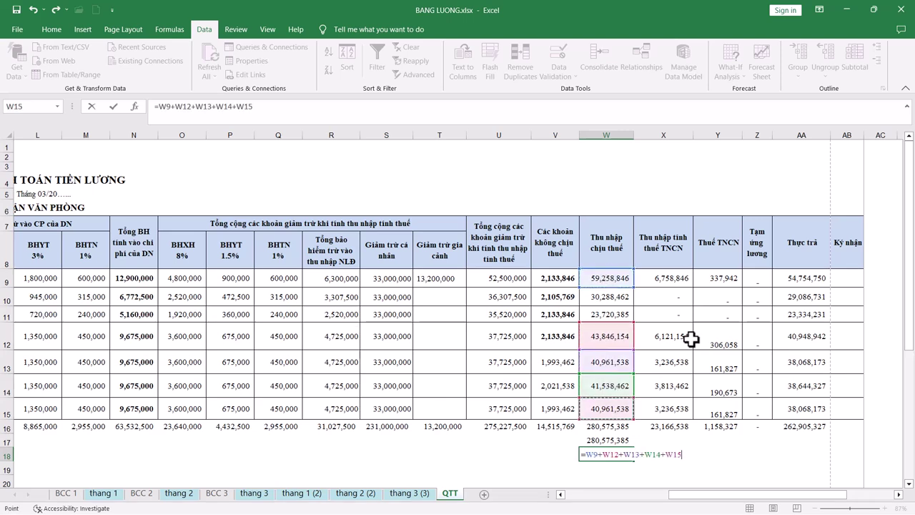
key(Return)
Step: Paste the W18 total of 226,566,538 into W19 as a fixed value
click(603, 453)
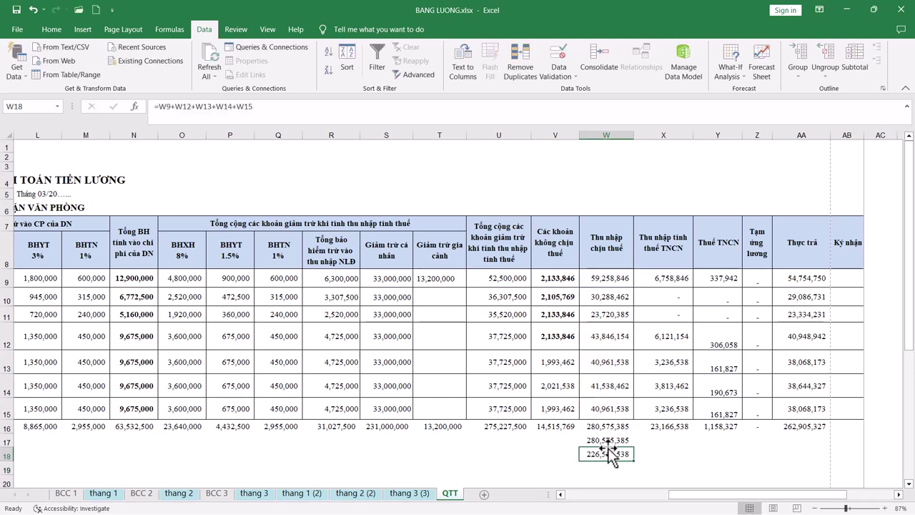
key(ctrl+c)
click(604, 468)
right_click(604, 468)
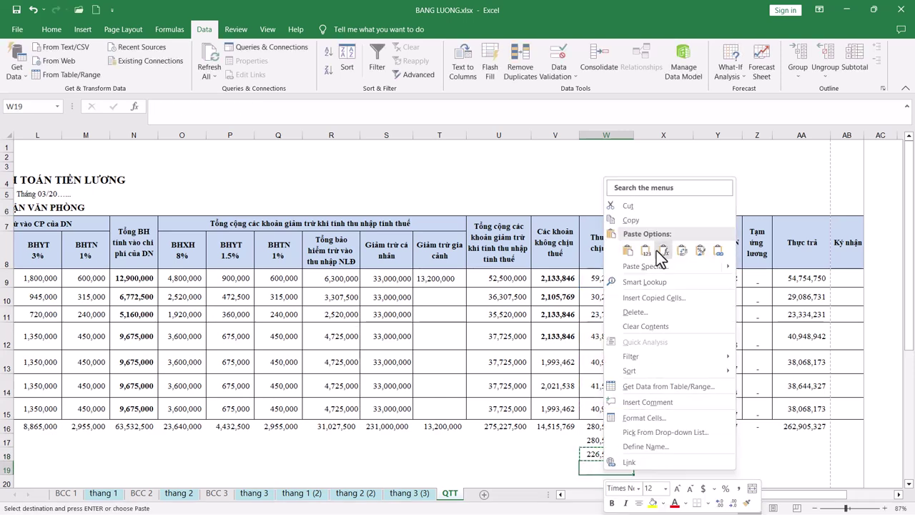
click(634, 243)
key(Escape)
key(Right)
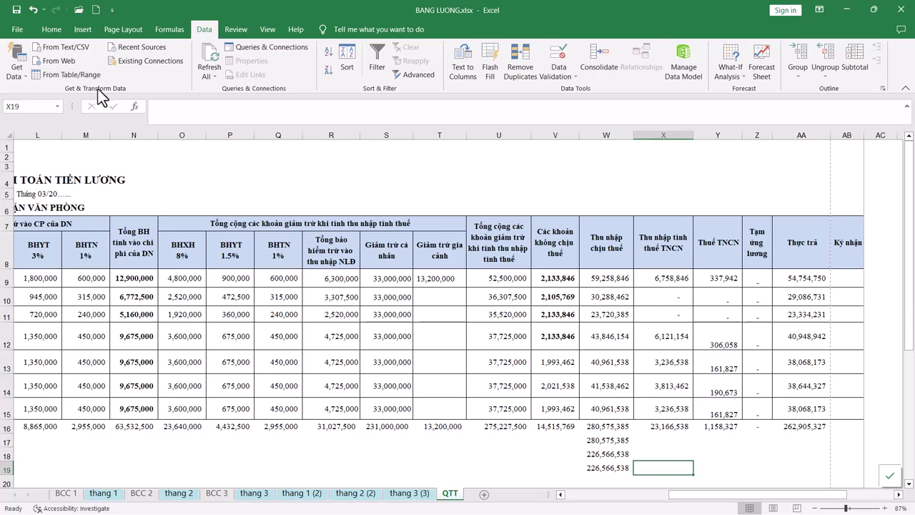
key(alt+Tab)
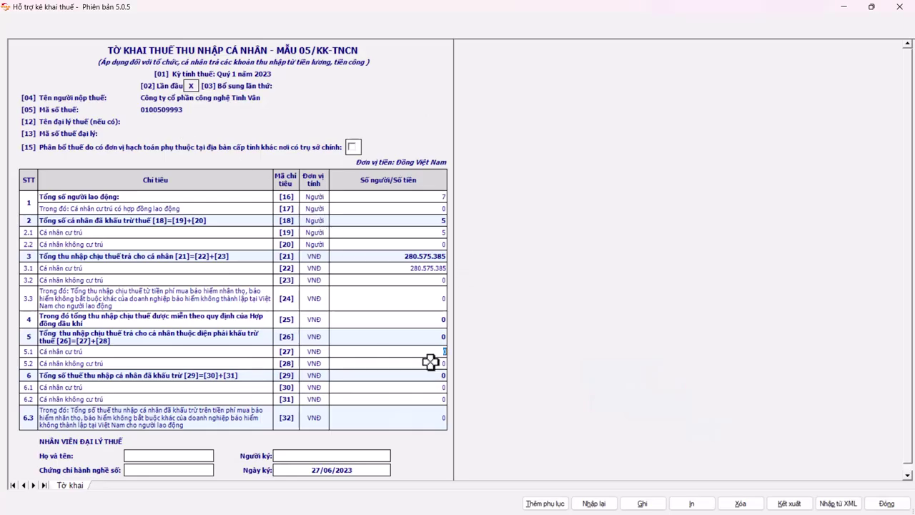
Step: In the BANG LUONG workbook, paste the Y16 PIT total into Y18 as a value
key(alt+Tab)
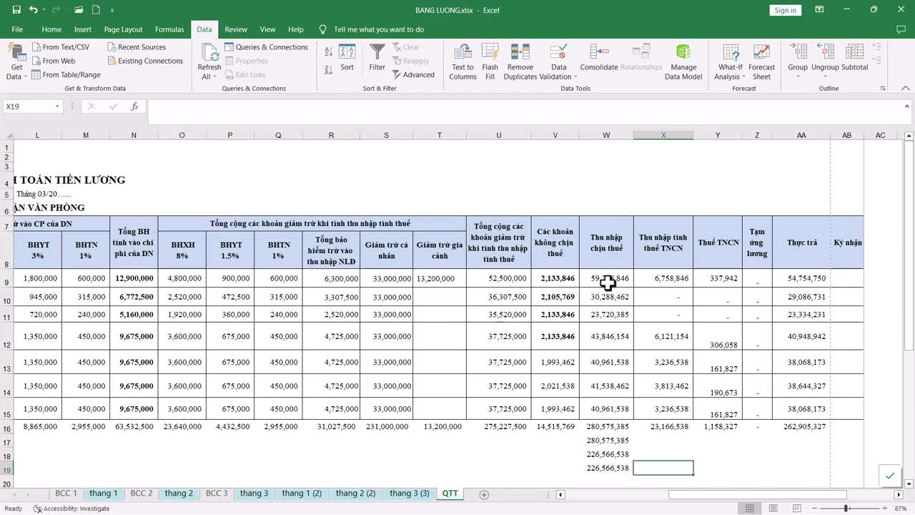
click(666, 427)
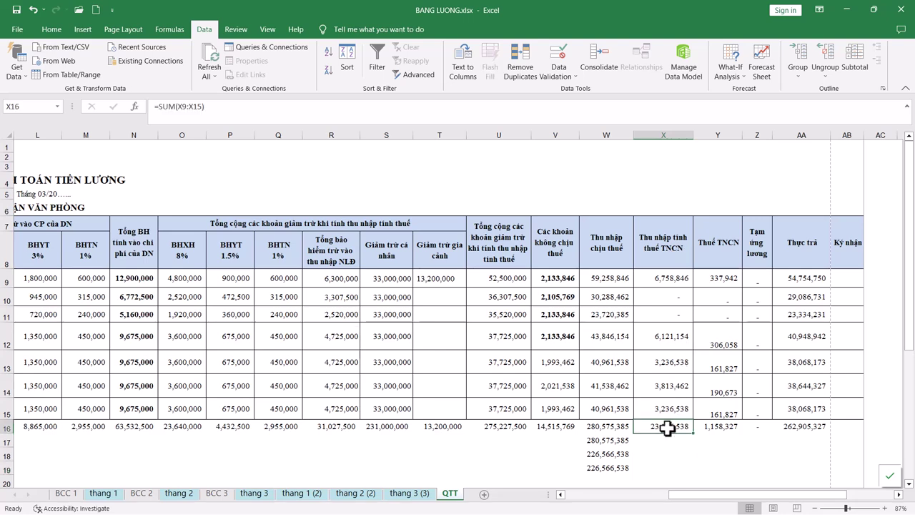
click(736, 426)
key(ctrl+c)
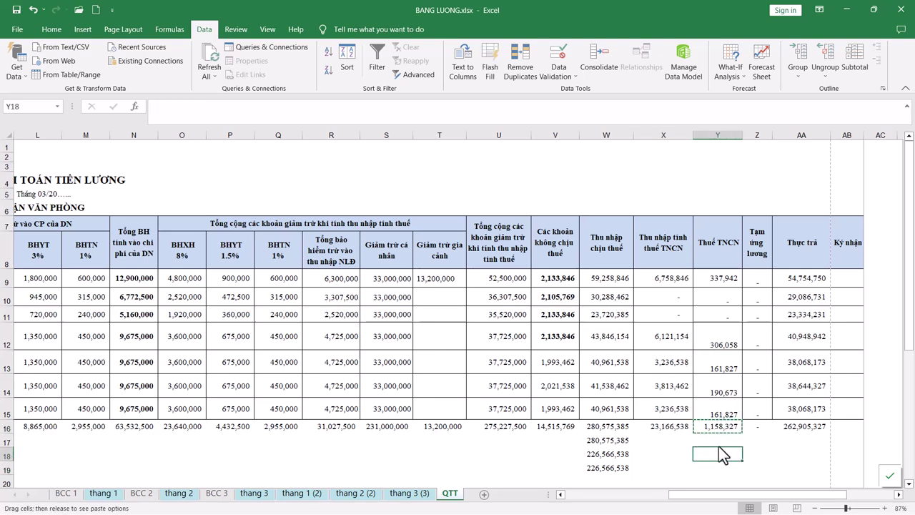
right_click(714, 453)
click(753, 232)
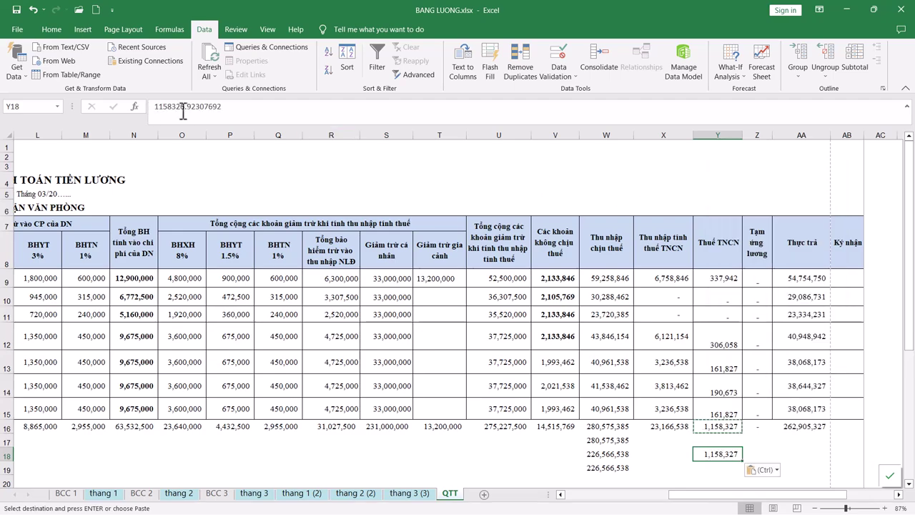
Step: Copy the 1,158,327 tax figure and paste it into HTKK line [30]
drag(184, 107, 6, 85)
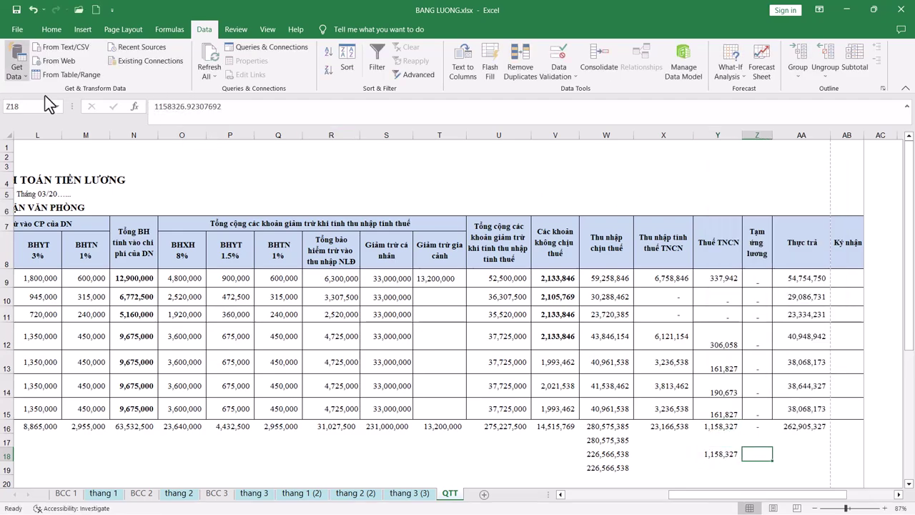
key(alt+Tab)
click(421, 386)
key(ctrl+v)
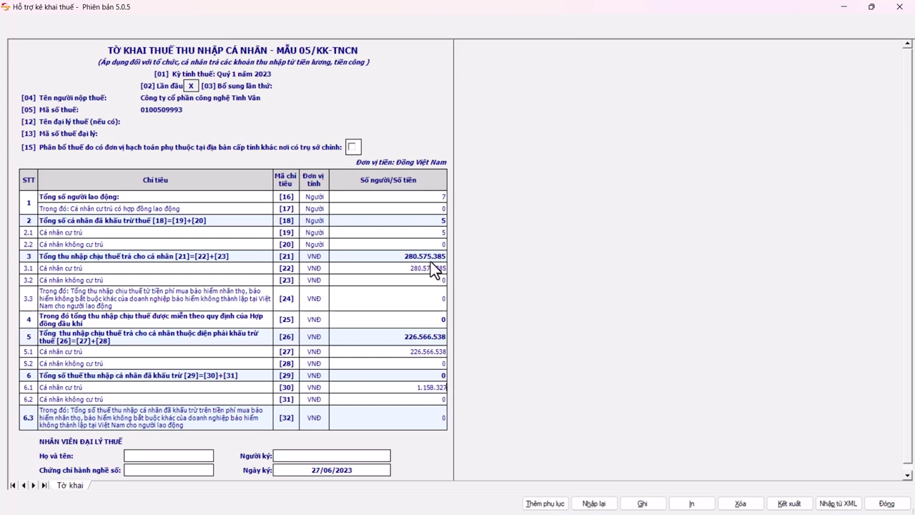
Step: Enter the signer's name and set the signing date to 15/04/2023
click(296, 456)
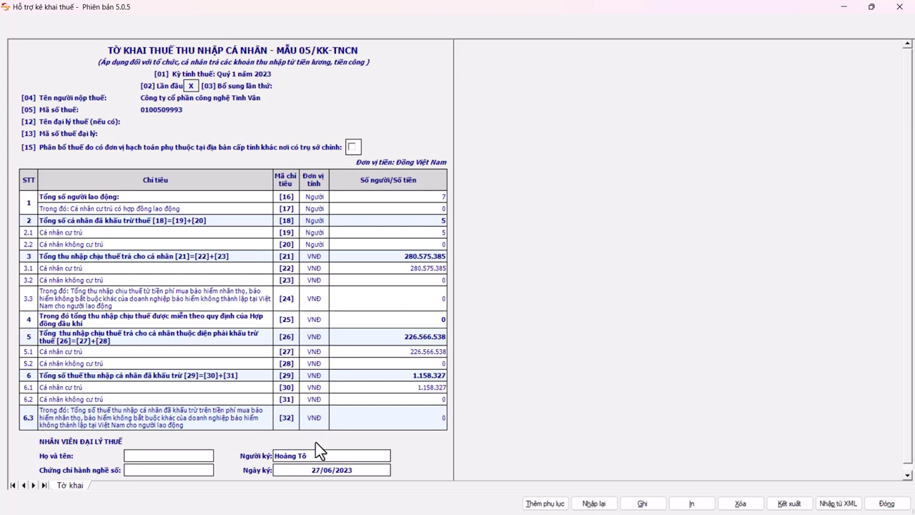
click(321, 469)
text(15/04/202)
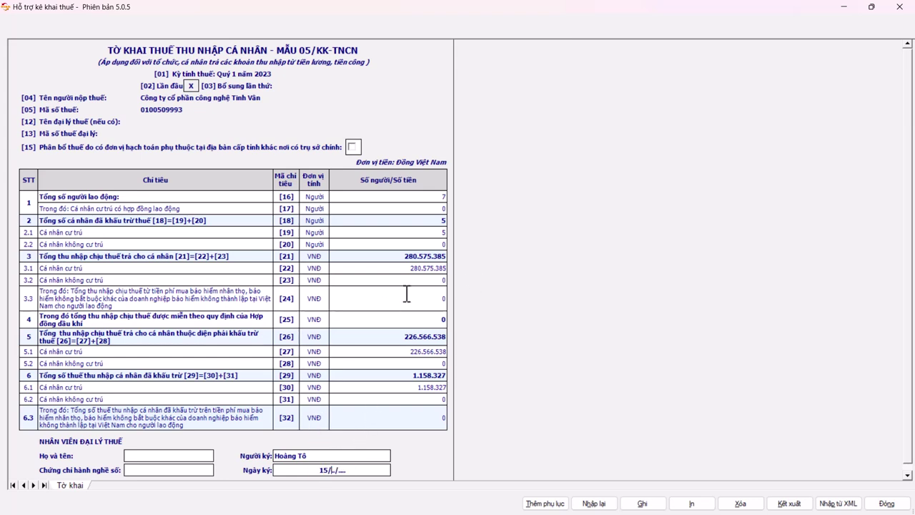
text(3)
key(Return)
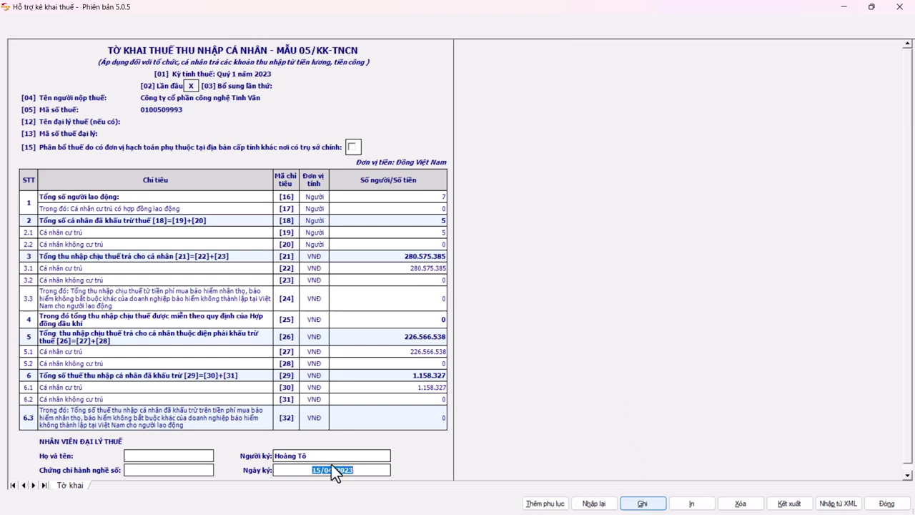
Step: Save the 05/KK-TNCN declaration, check the export options, then view the reference TNCN form in the browser
click(641, 503)
key(Return)
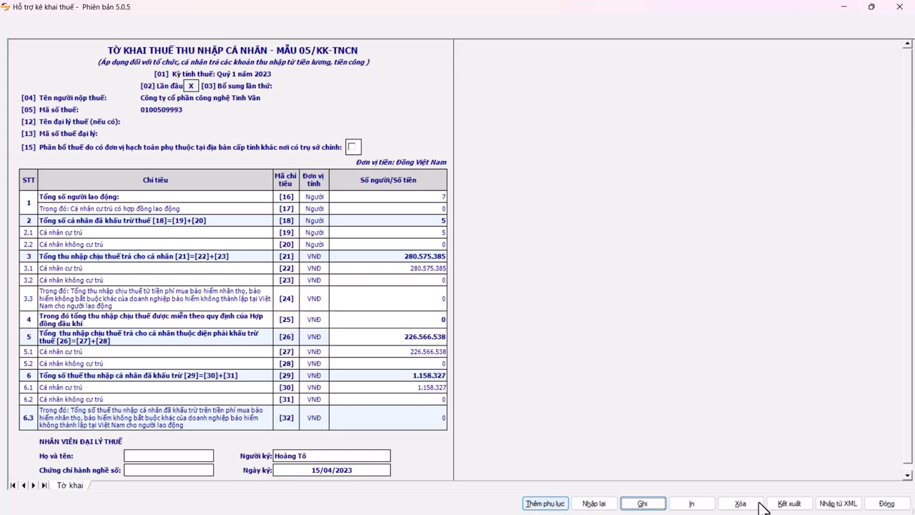
click(790, 503)
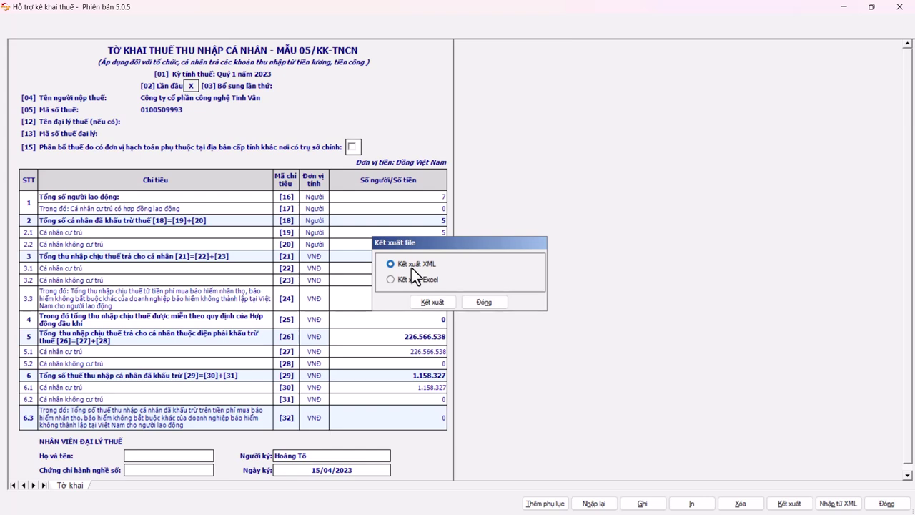
click(480, 300)
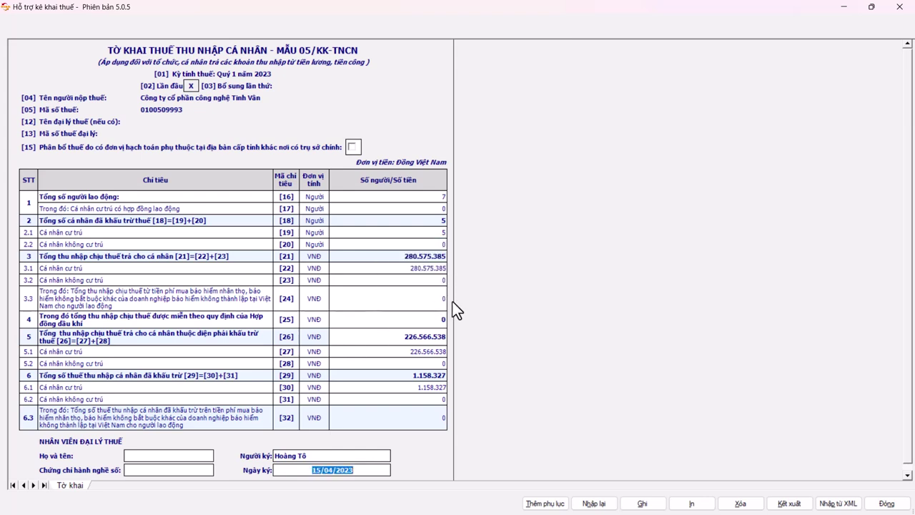
click(422, 387)
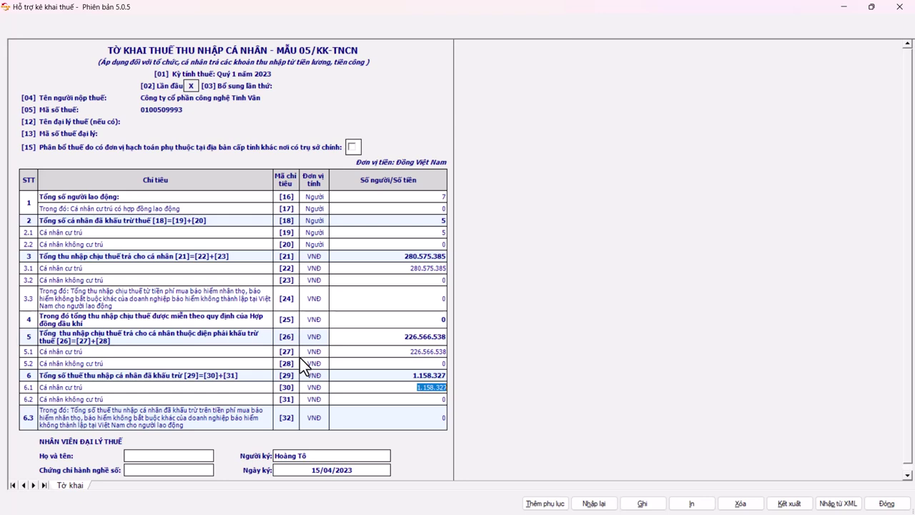
key(alt+Tab)
scroll(643, 336, down, 2)
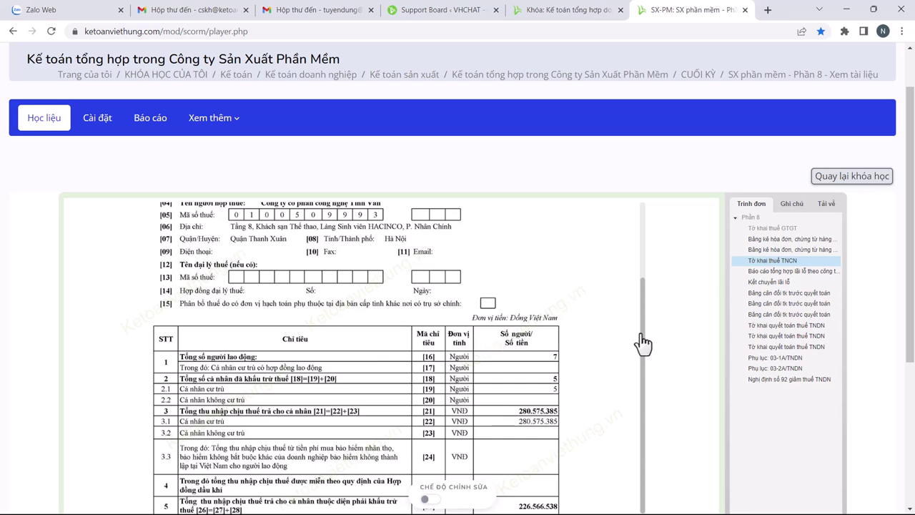
drag(641, 343, 651, 270)
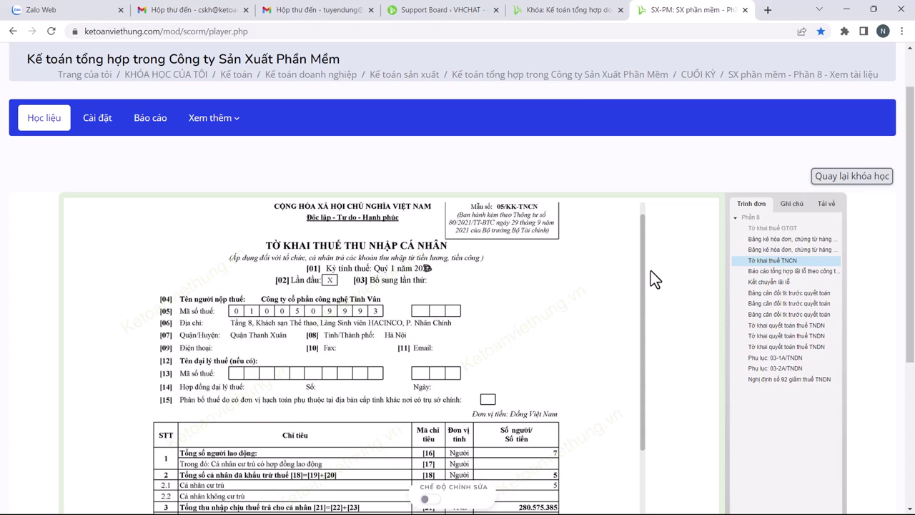